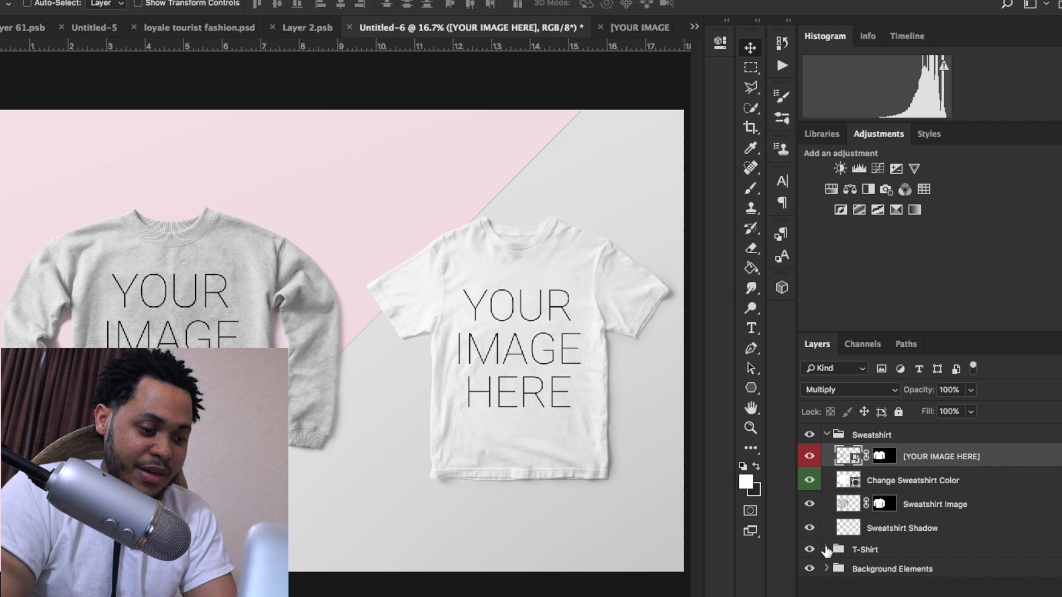
Expand the T-Shirt group and look over its layers alongside the Sweatshirt group's layers.
click(416, 488)
scroll(490, 456, down, 3)
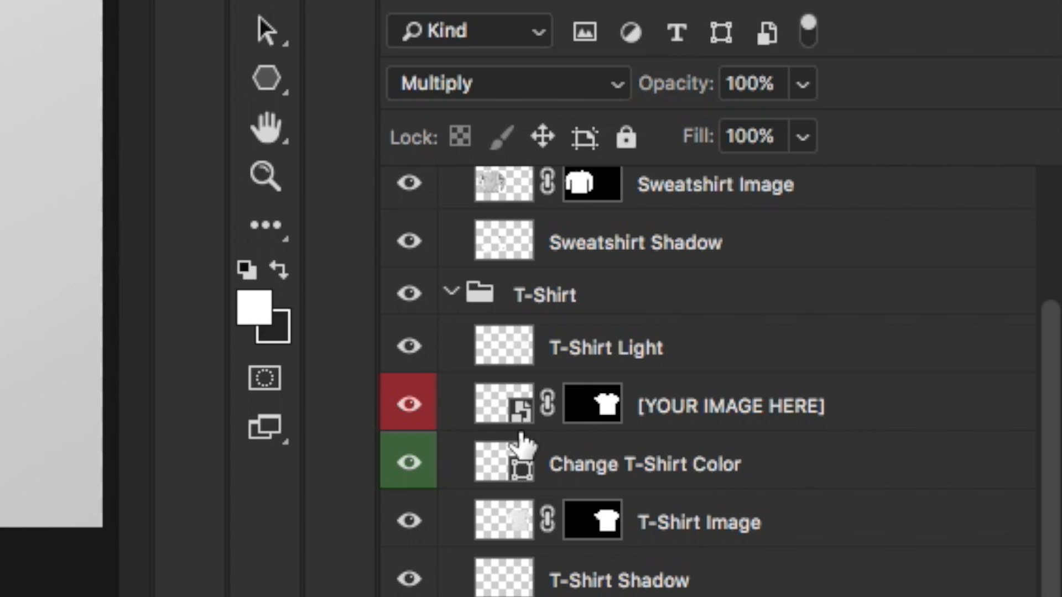
scroll(594, 445, up, 1)
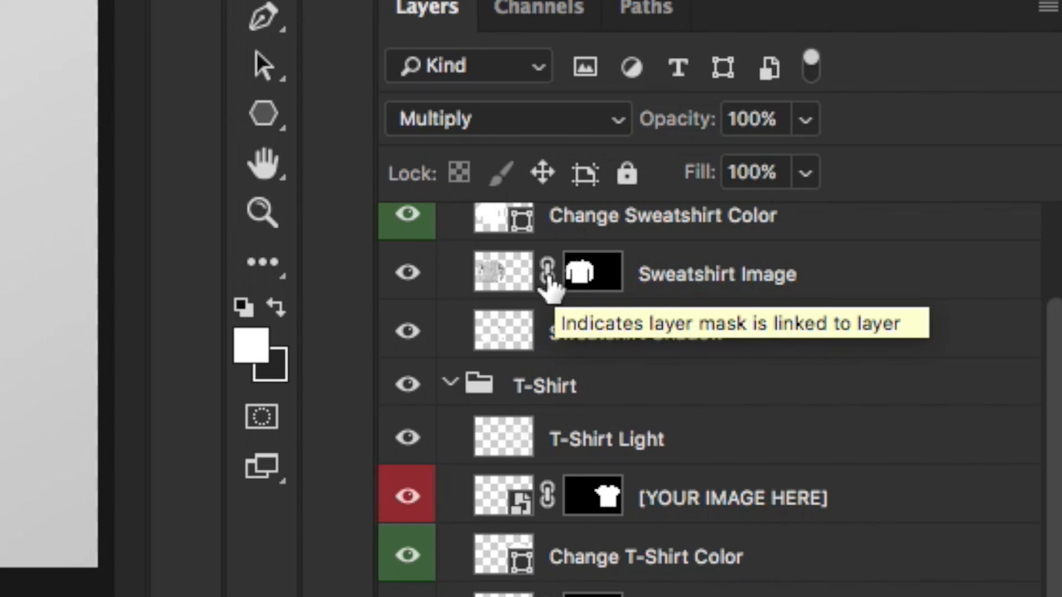
Unlink the mask from the sweatshirt's [YOUR IMAGE HERE] layer and try moving the design around the garment.
click(548, 272)
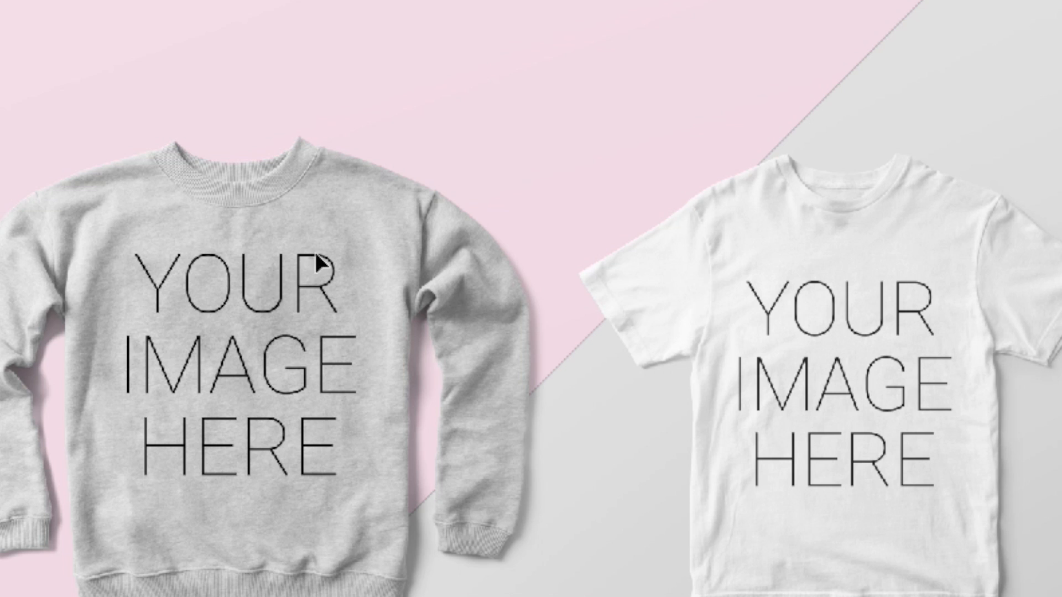
drag(315, 261, 354, 360)
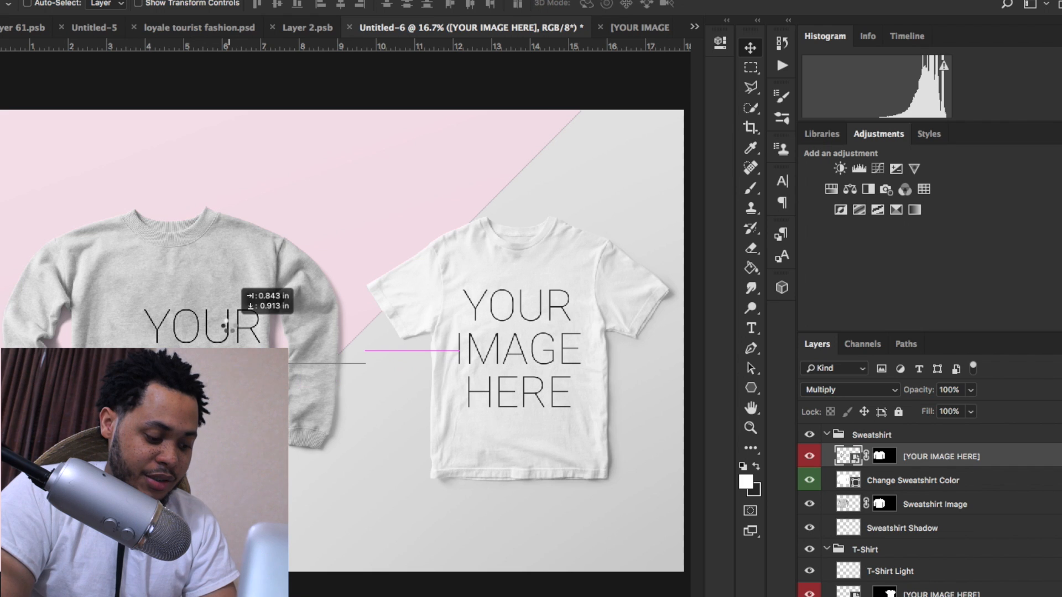
drag(235, 312, 230, 331)
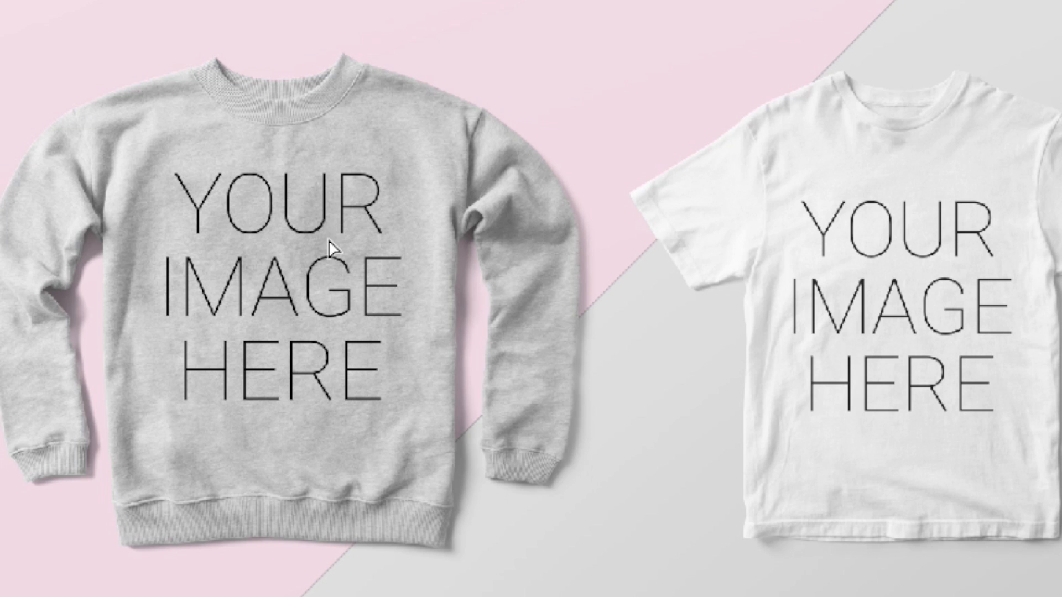
drag(329, 248, 193, 181)
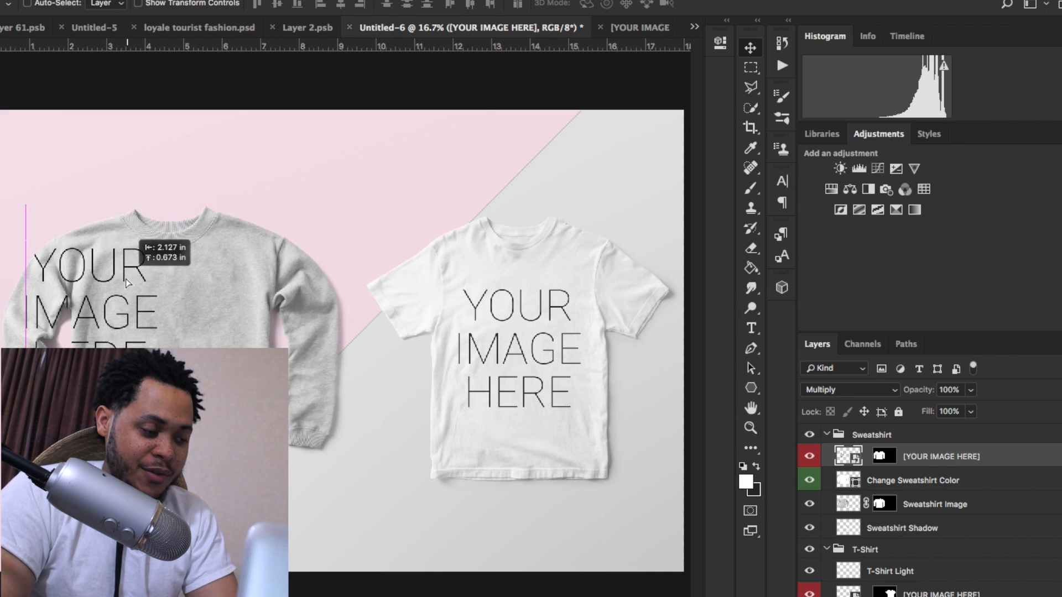
drag(125, 279, 210, 292)
Duplicate the T-shirt's [YOUR IMAGE HERE] smart object and move the copy to the top of the layer stack, outside the groups.
scroll(871, 551, down, 2)
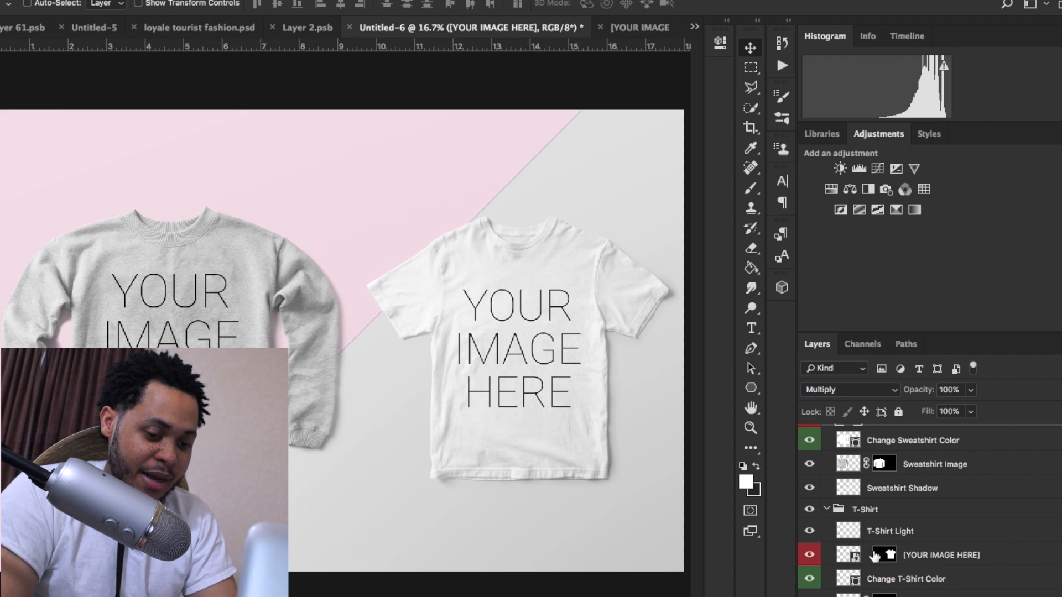
scroll(864, 555, down, 2)
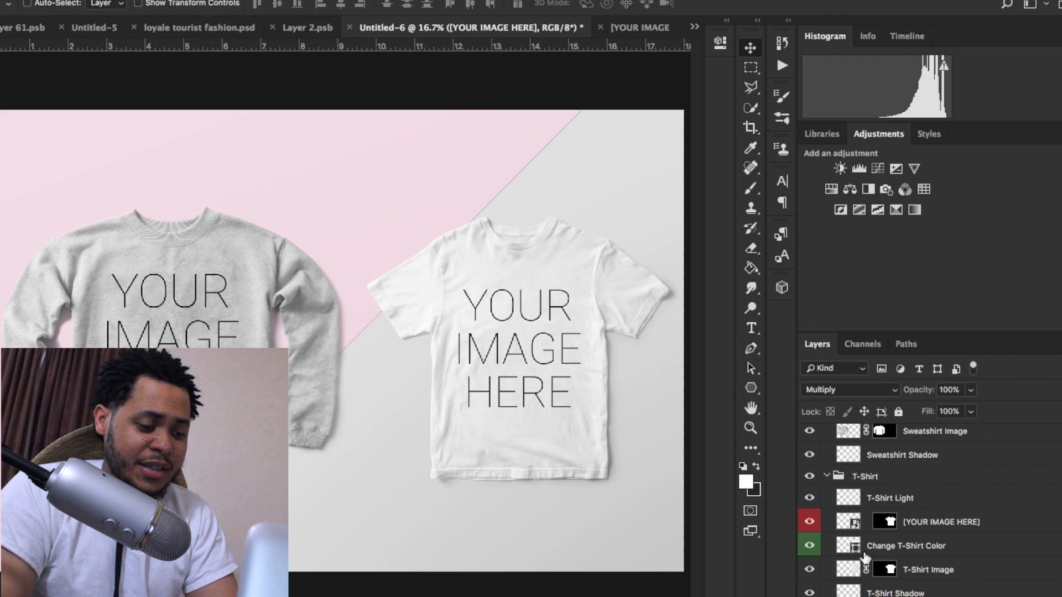
click(853, 526)
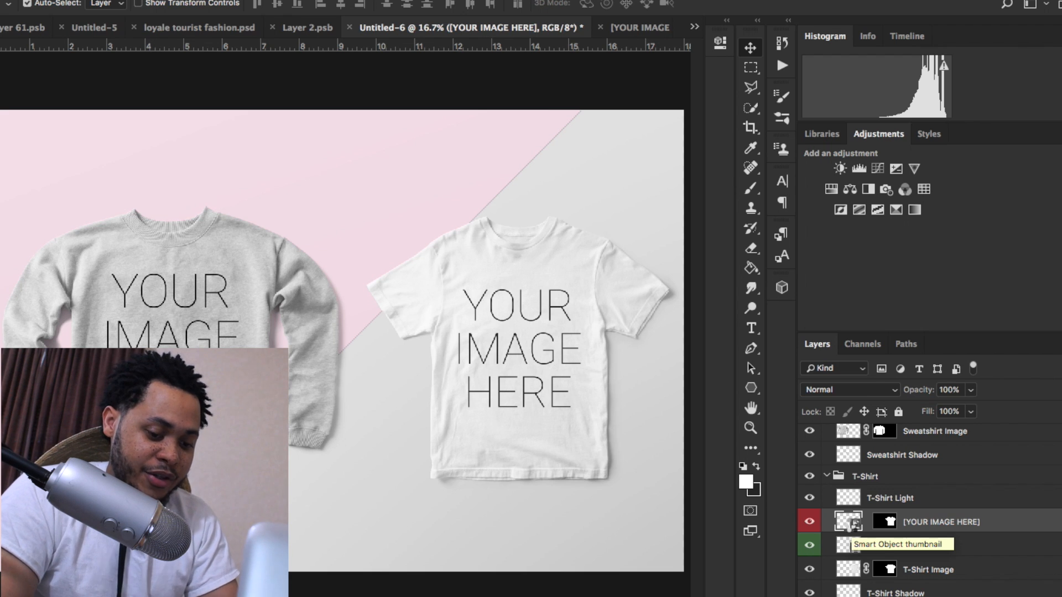
key(super+j)
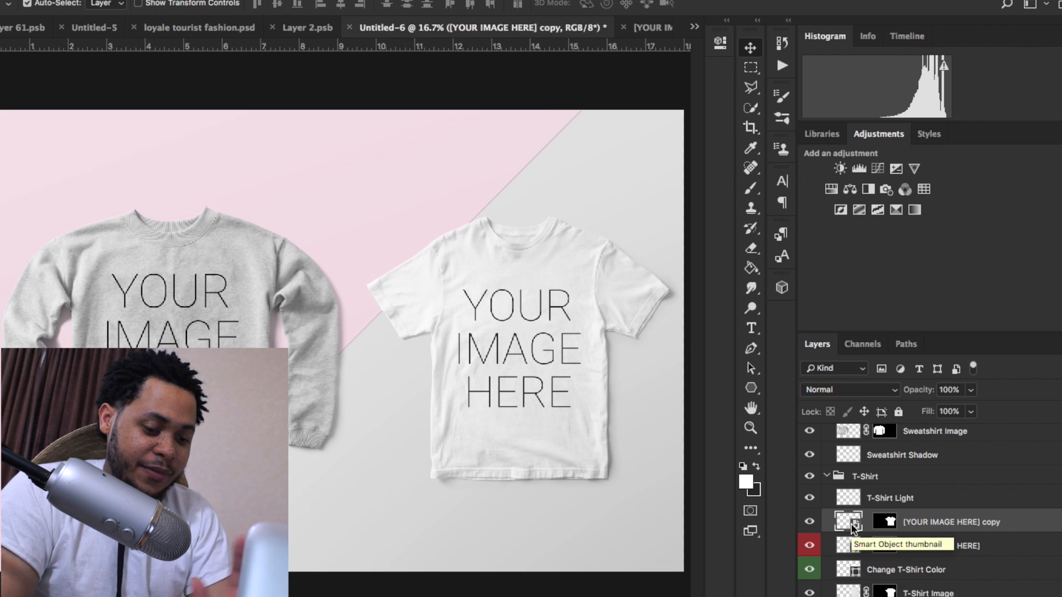
drag(840, 525, 852, 432)
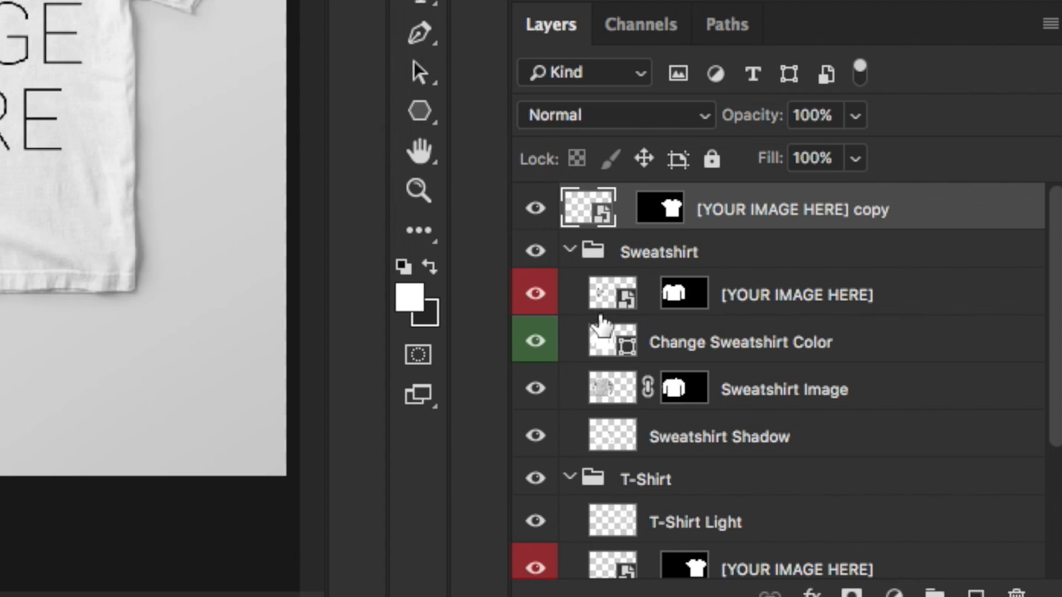
Duplicate the sweatshirt's [YOUR IMAGE HERE] smart object and move the copy above the Sweatshirt group, below the T-shirt copy.
click(842, 495)
click(602, 297)
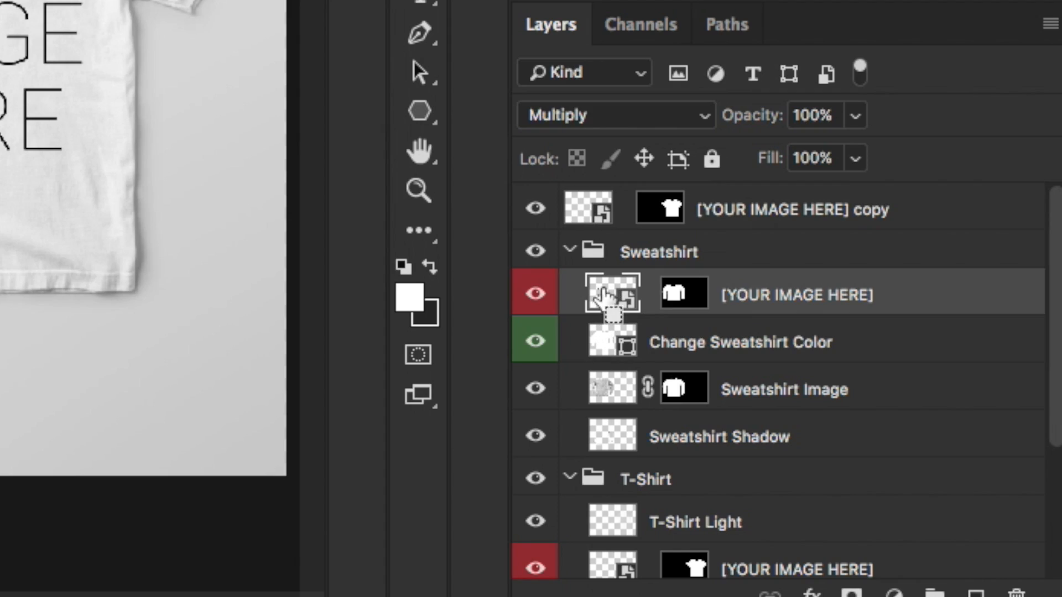
key(super+j)
drag(603, 297, 591, 235)
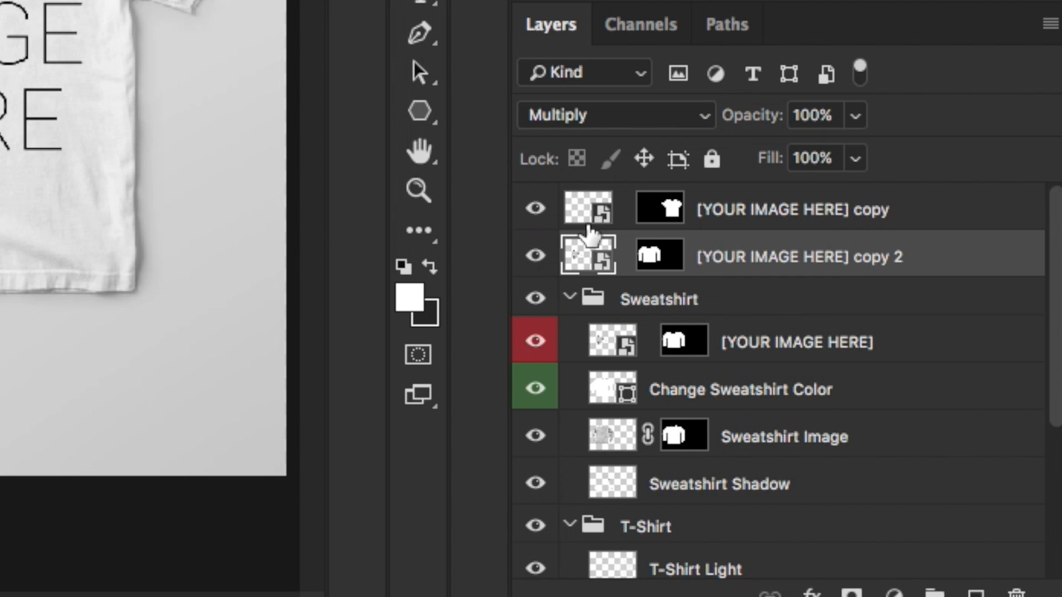
Collapse the Sweatshirt and T-Shirt groups and set both smart-object copies to 0% fill and 0% opacity.
click(571, 298)
click(570, 336)
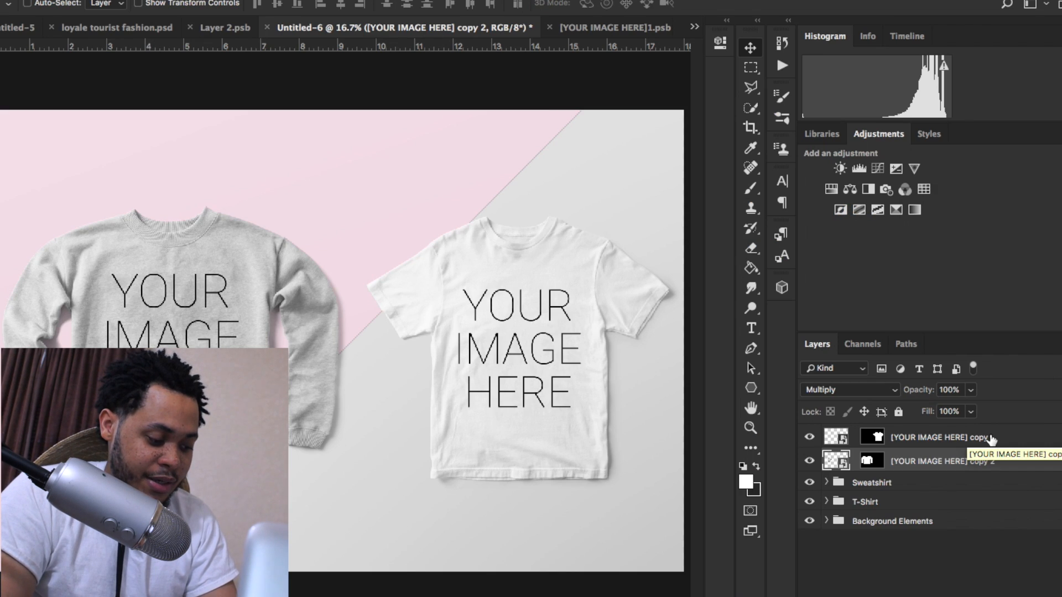
shift+click(989, 437)
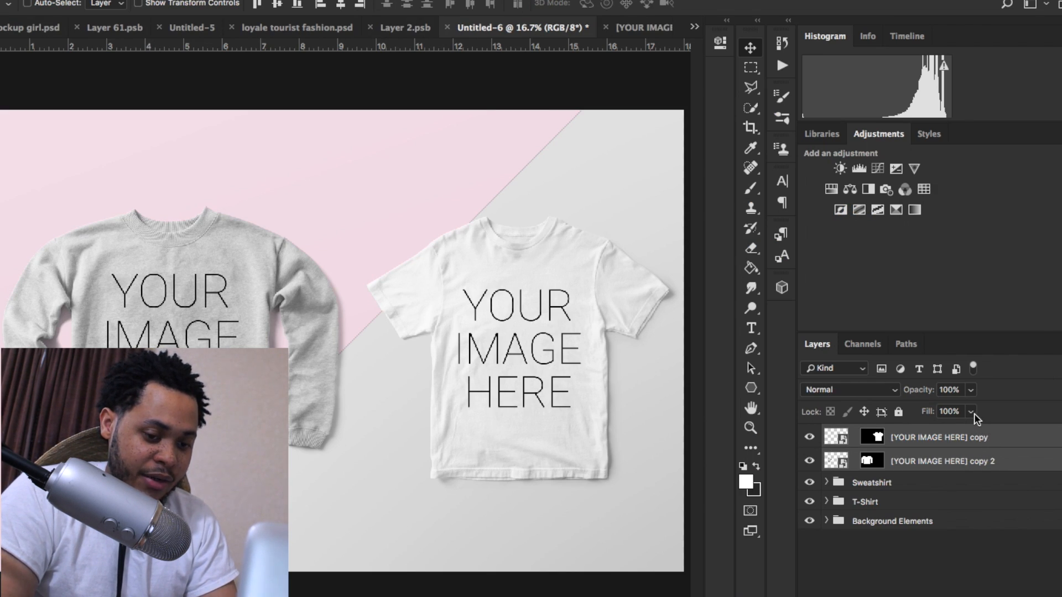
click(972, 413)
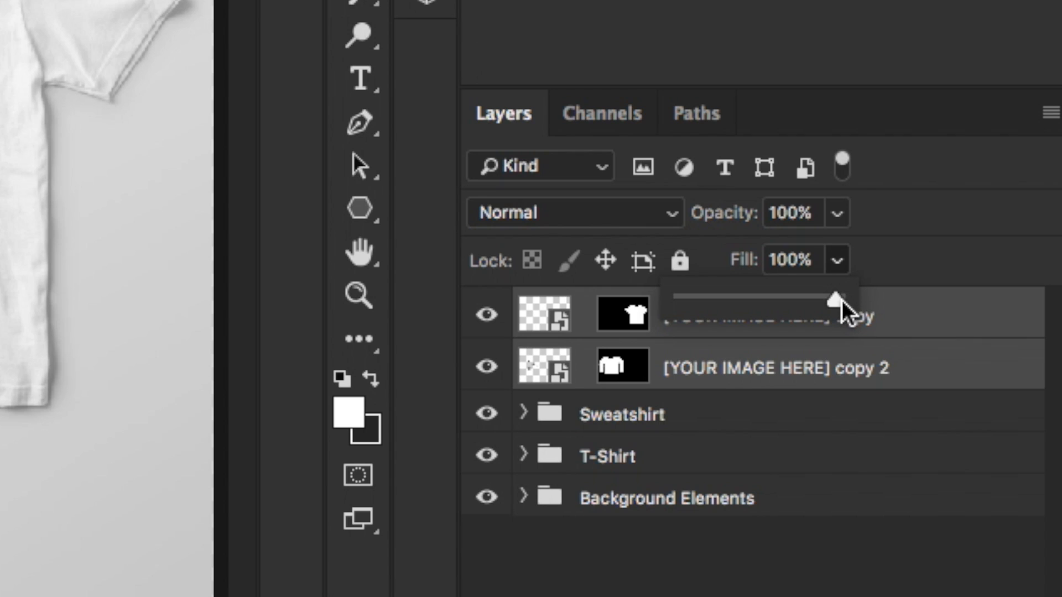
drag(842, 302, 562, 264)
click(840, 220)
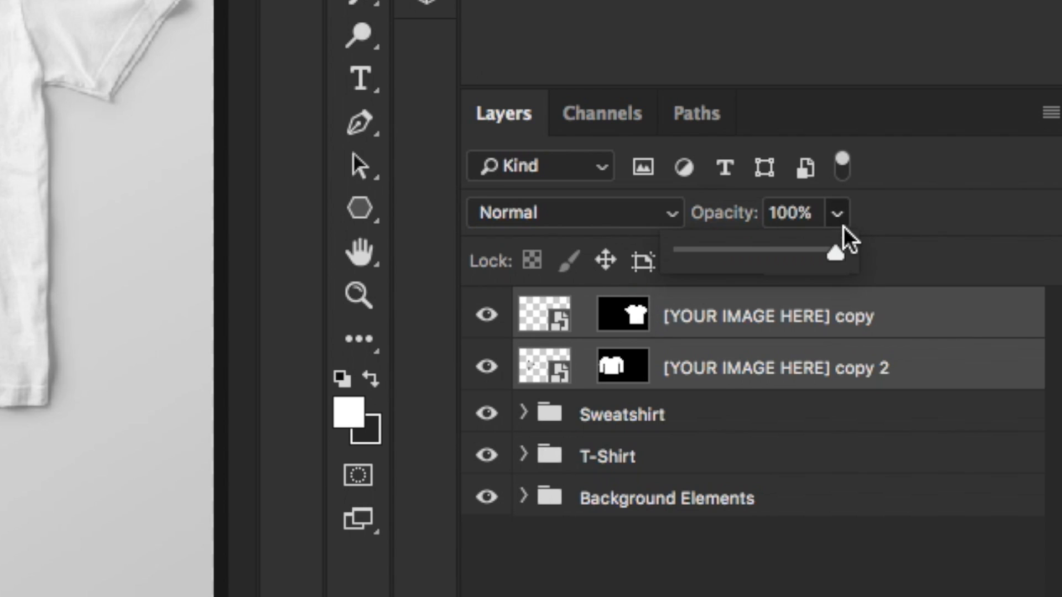
drag(841, 266, 636, 238)
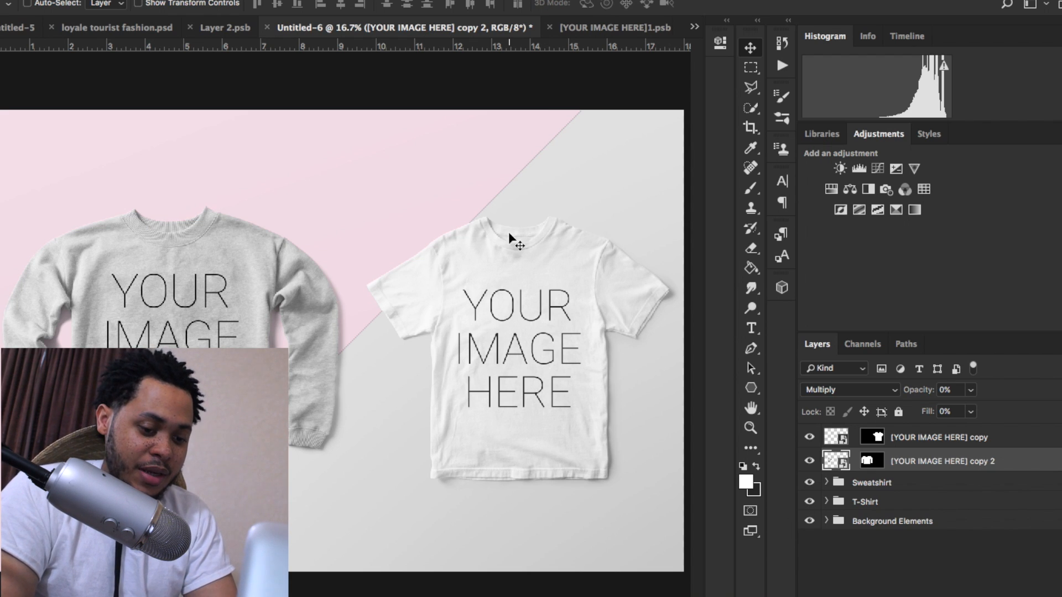
Combine the Sweatshirt and T-Shirt groups into one parent group.
click(888, 502)
shift+click(890, 484)
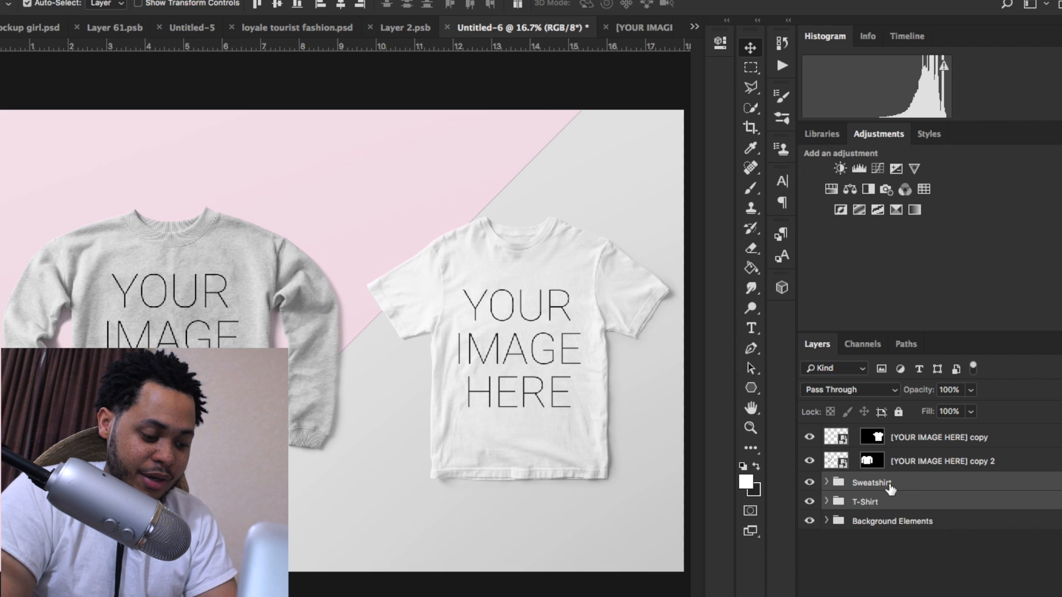
key(ctrl+g)
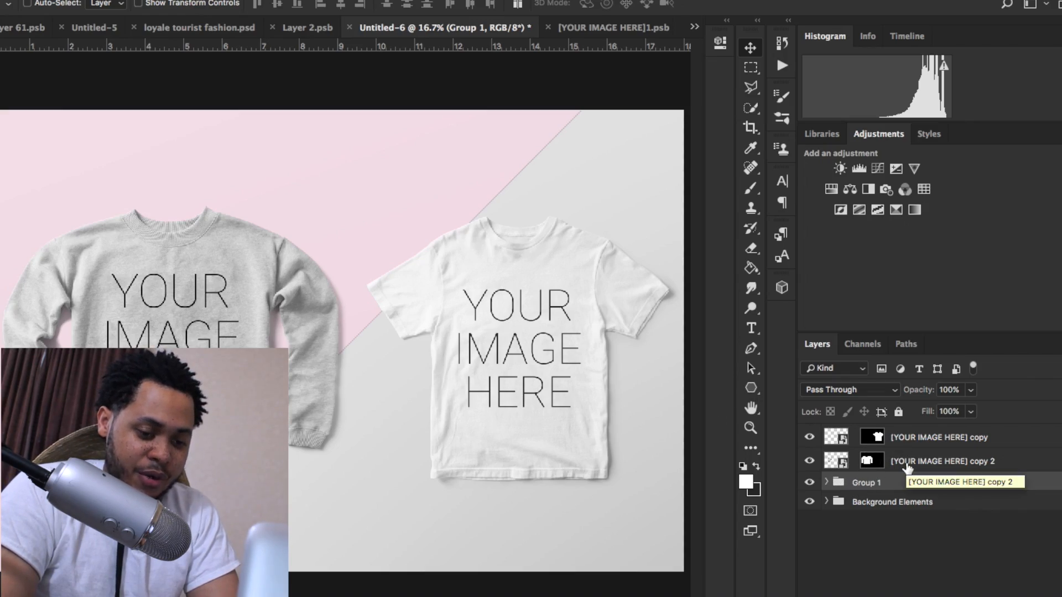
In the sweatshirt copy's smart object, hide the placeholder text and draw a rabbit custom shape about 1760 px wide and 2098 px high.
double_click(837, 461)
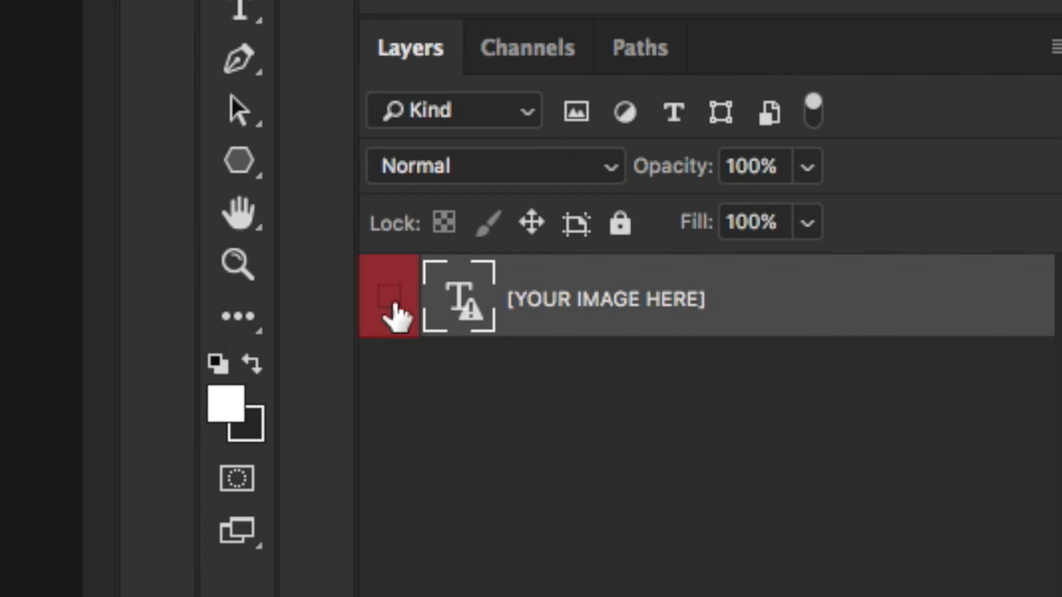
click(809, 443)
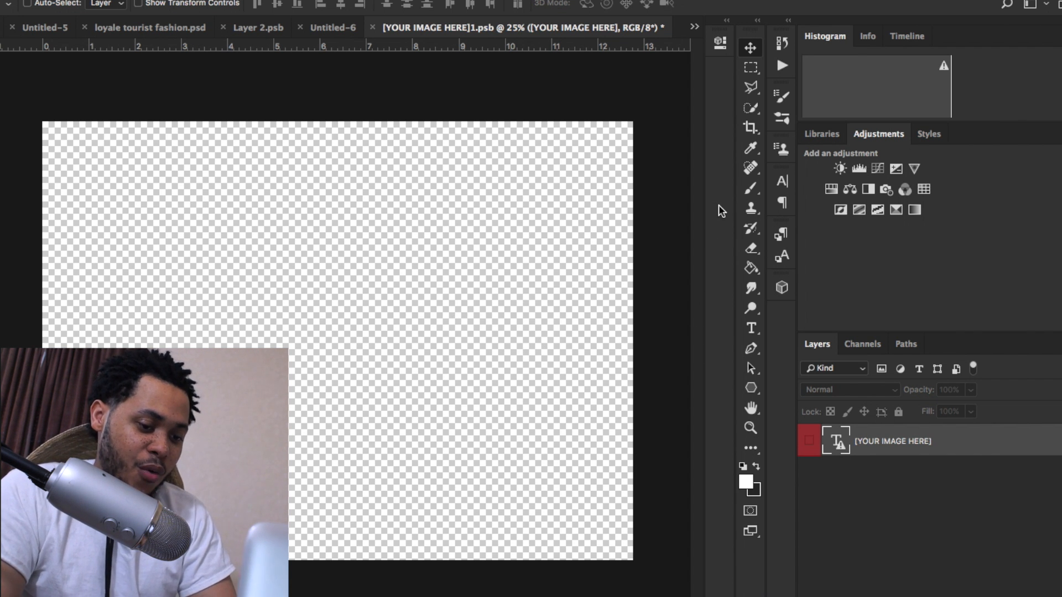
right_click(753, 390)
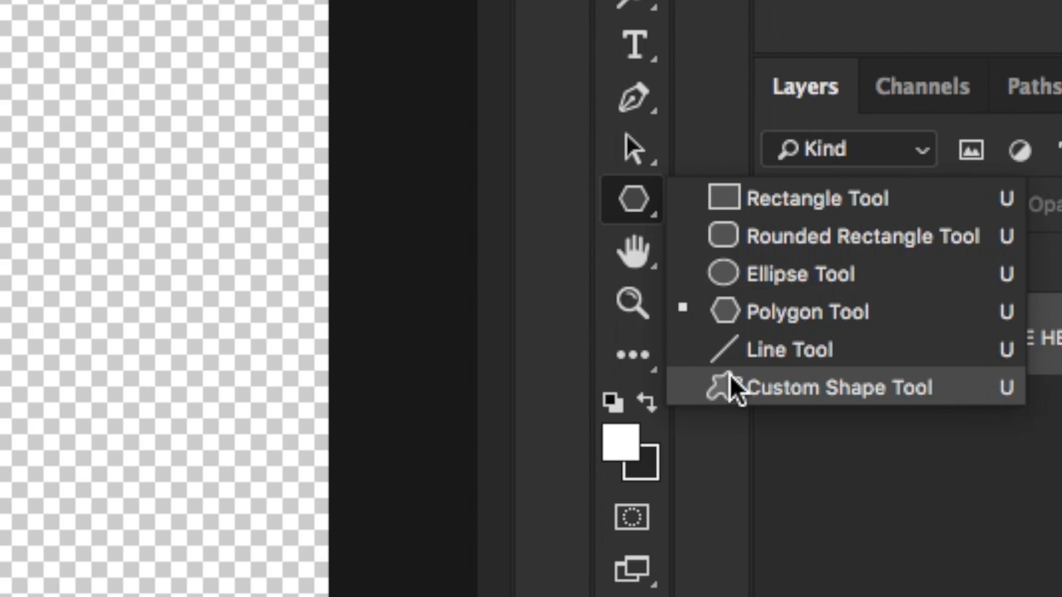
click(736, 389)
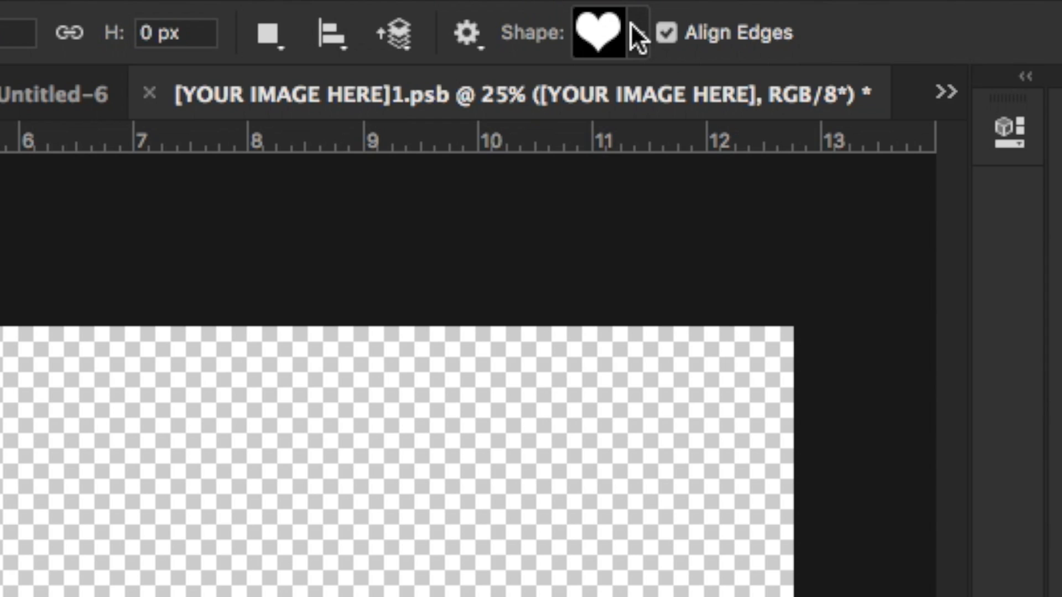
click(637, 34)
double_click(702, 118)
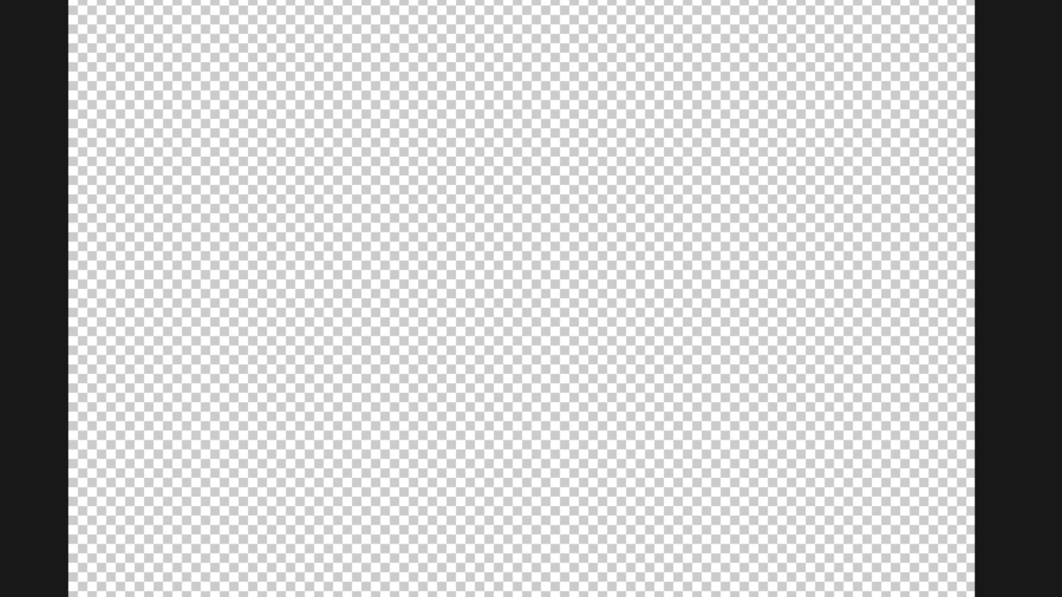
drag(307, 6, 918, 570)
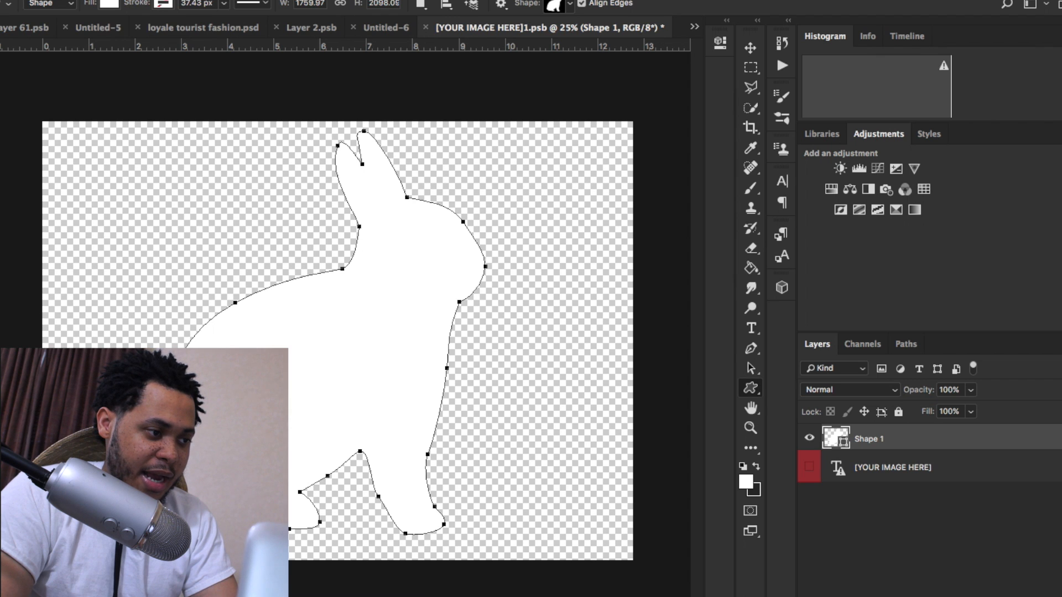
Fill the rabbit shape with a soft pinkish-red swatch and save the smart object.
click(109, 5)
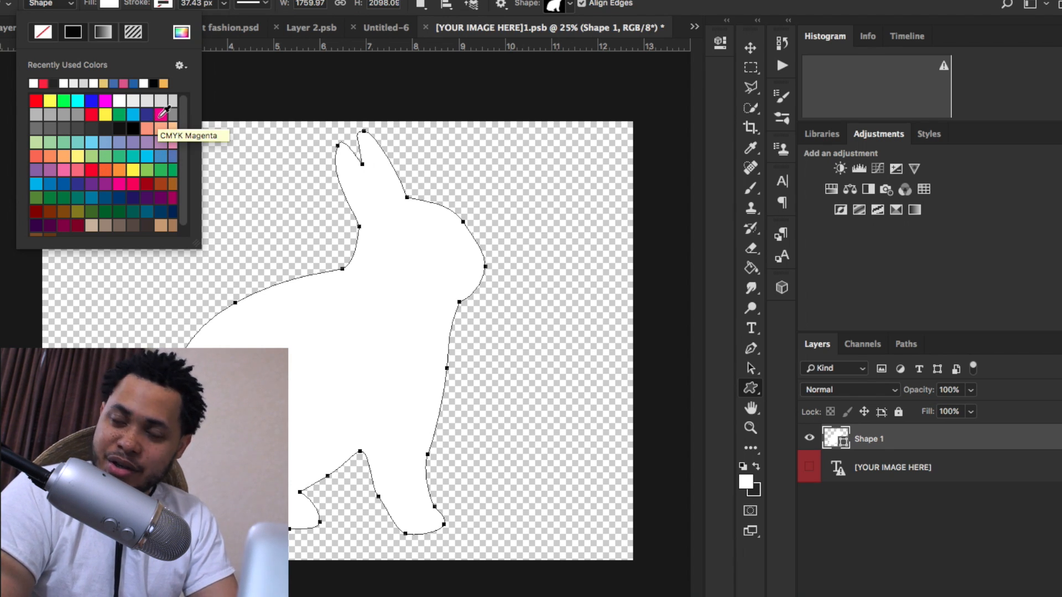
click(163, 113)
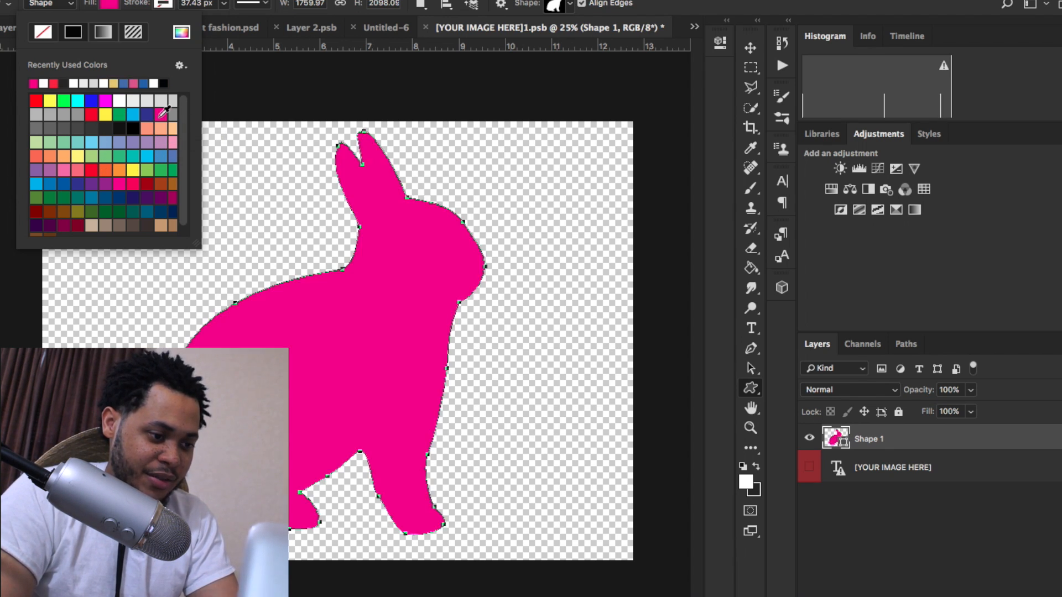
click(74, 172)
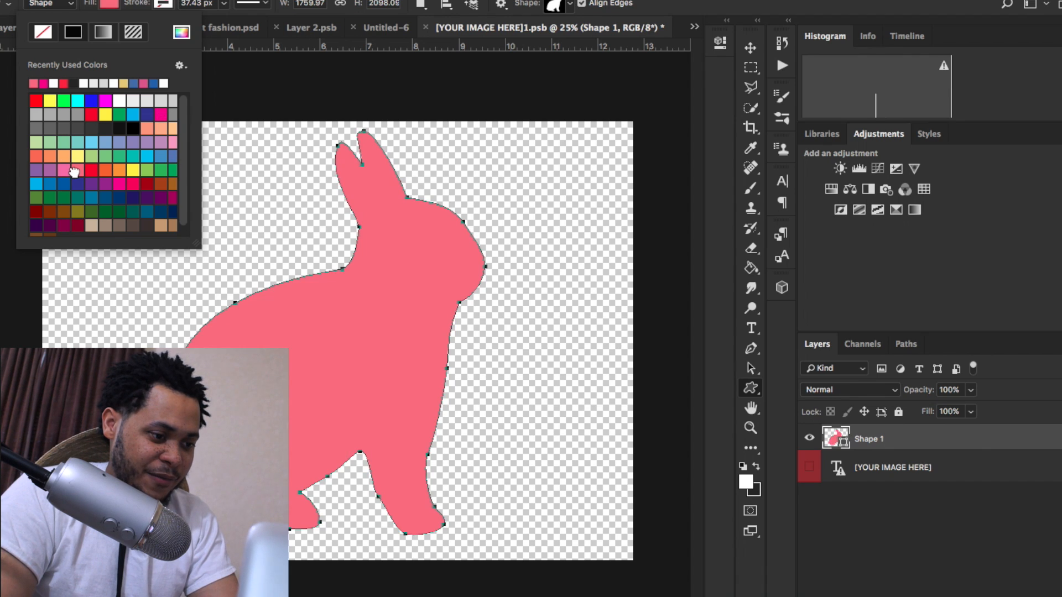
click(115, 4)
key(v)
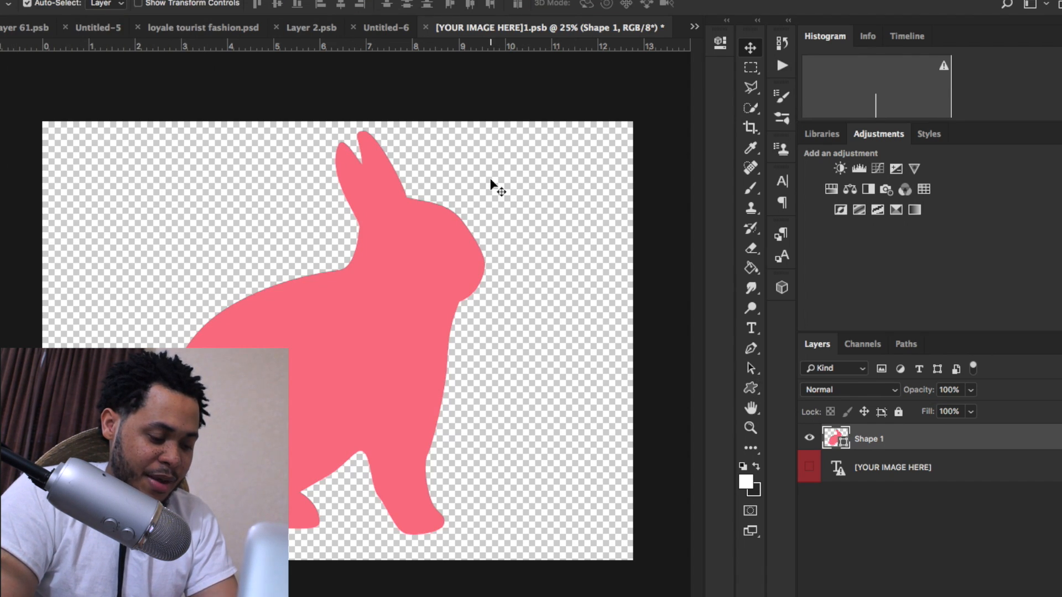
key(ctrl+s)
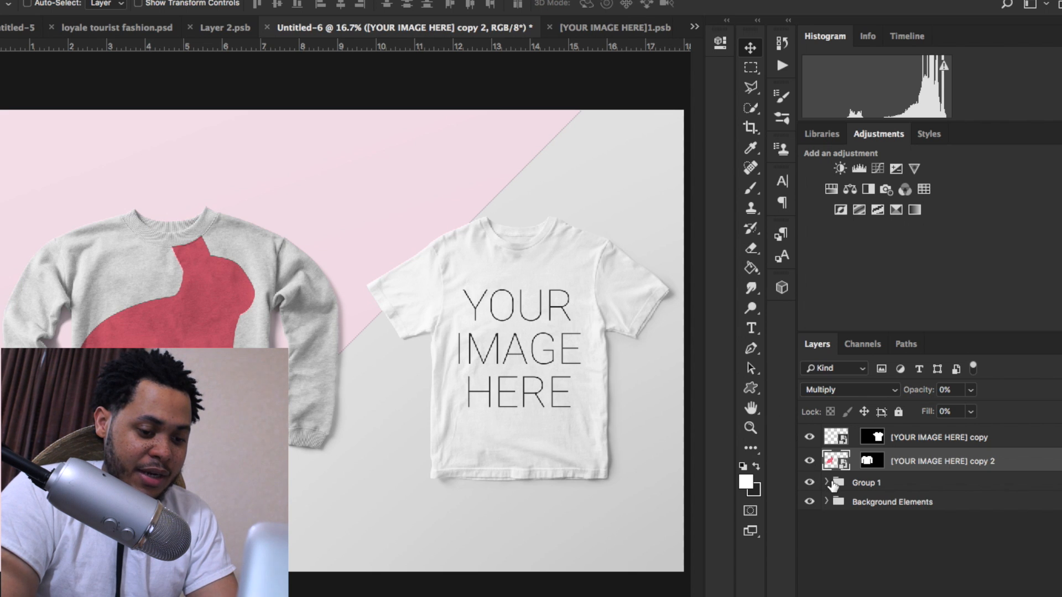
Scale the sweatshirt's [YOUR IMAGE HERE] smart object down to about 49.65% and shift the rabbit slightly lower on the chest.
click(827, 483)
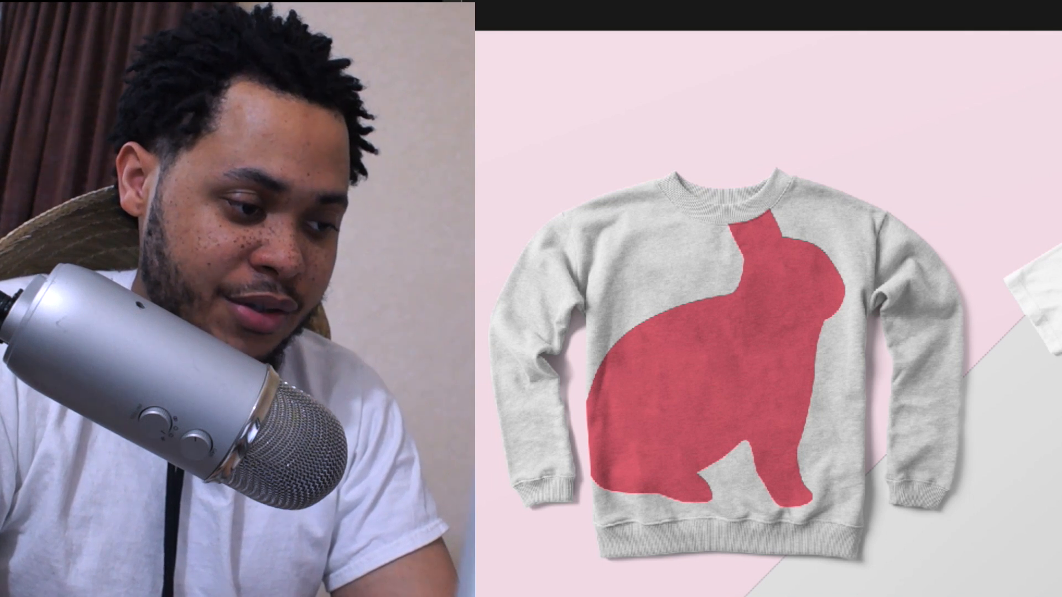
key(ctrl+t)
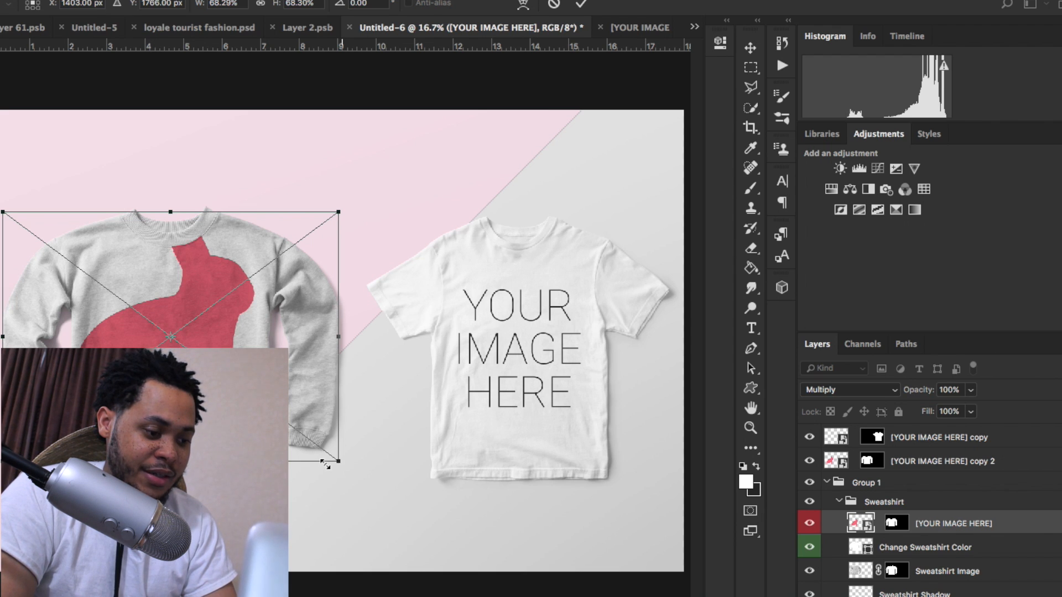
drag(339, 462, 319, 441)
drag(565, 440, 537, 399)
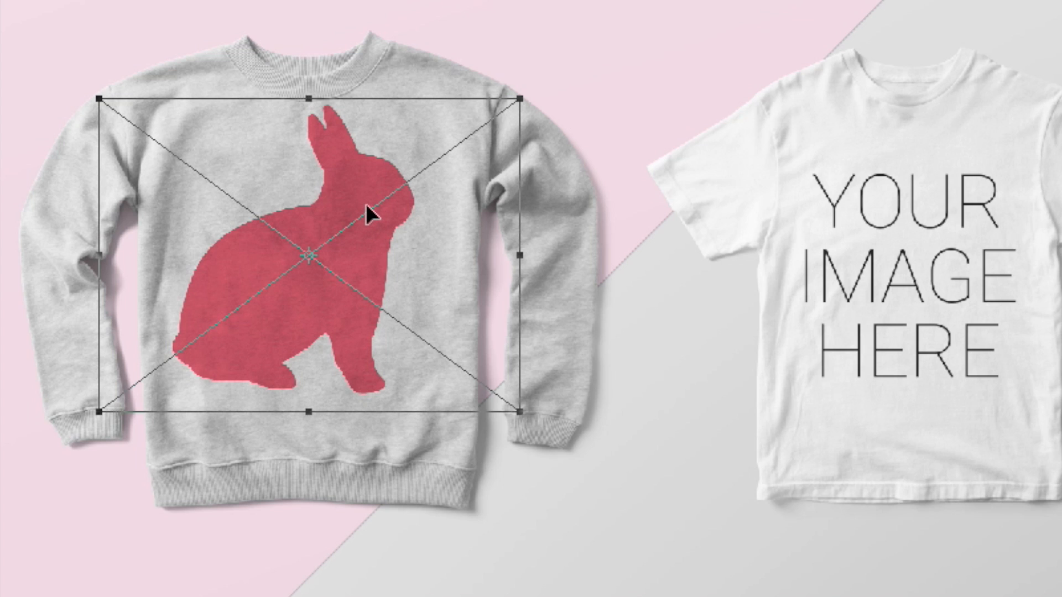
drag(367, 203, 367, 215)
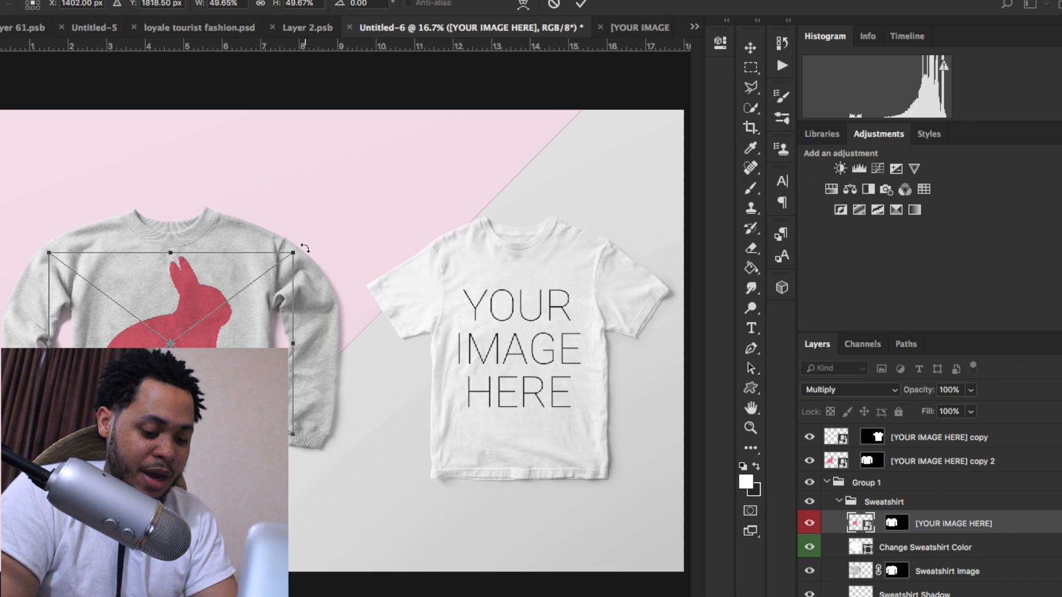
Apply a Gaussian Blur with a radius of about 1.25 pixels to the sweatshirt's rabbit smart object.
key(super+plus)
key(super+plus)
key(super+plus)
key(super+plus)
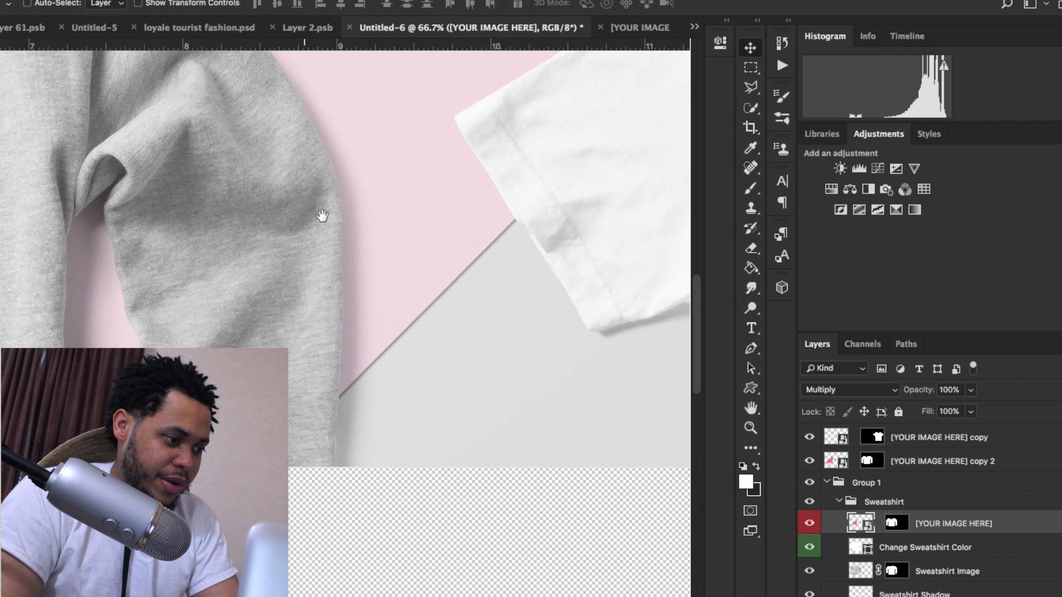
drag(322, 216, 547, 275)
drag(231, 219, 538, 239)
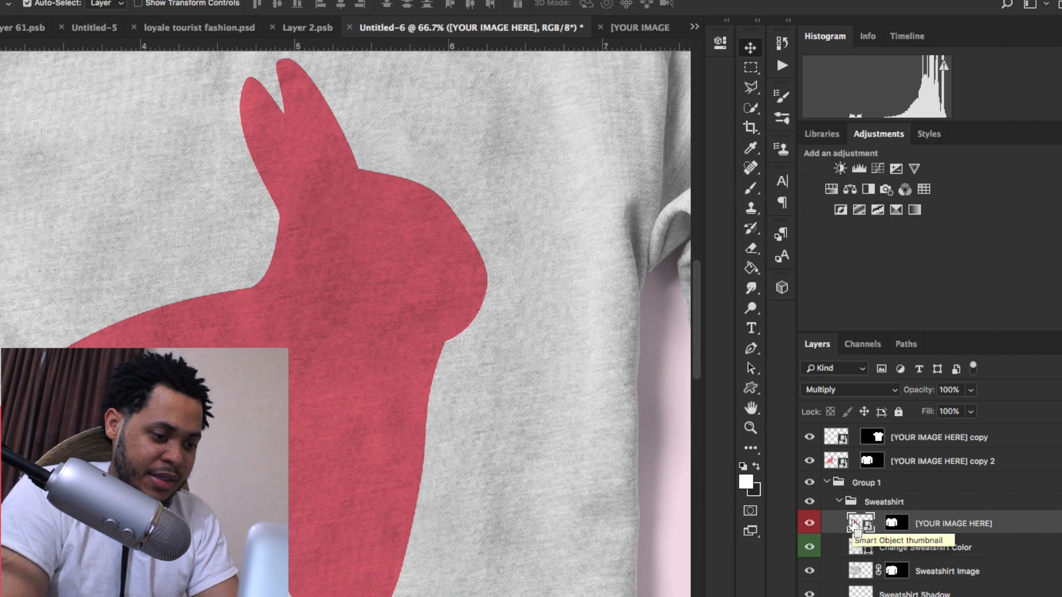
key(super+minus)
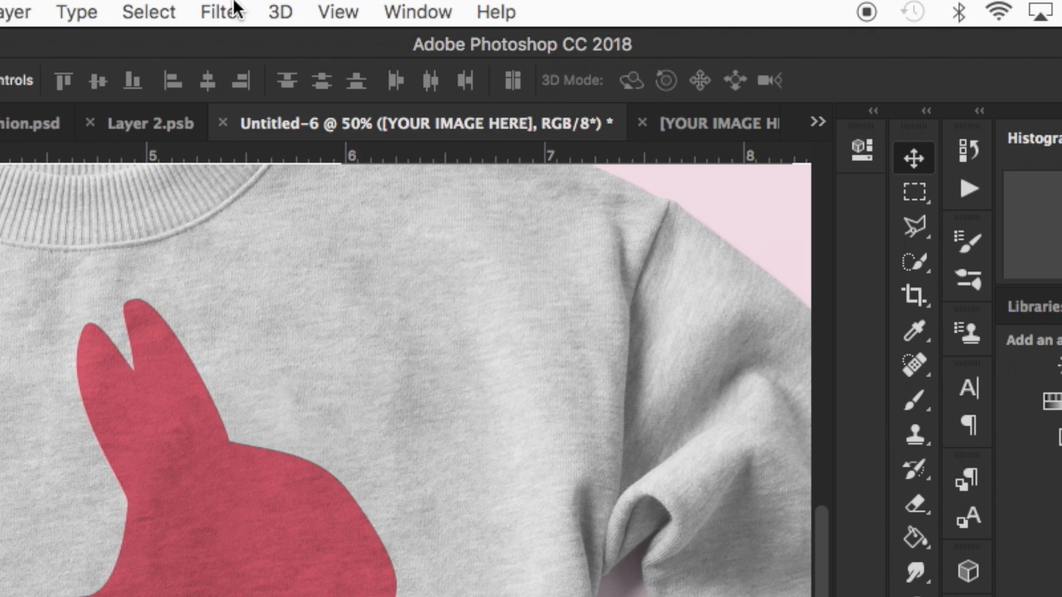
click(351, 0)
mouse_move(275, 346)
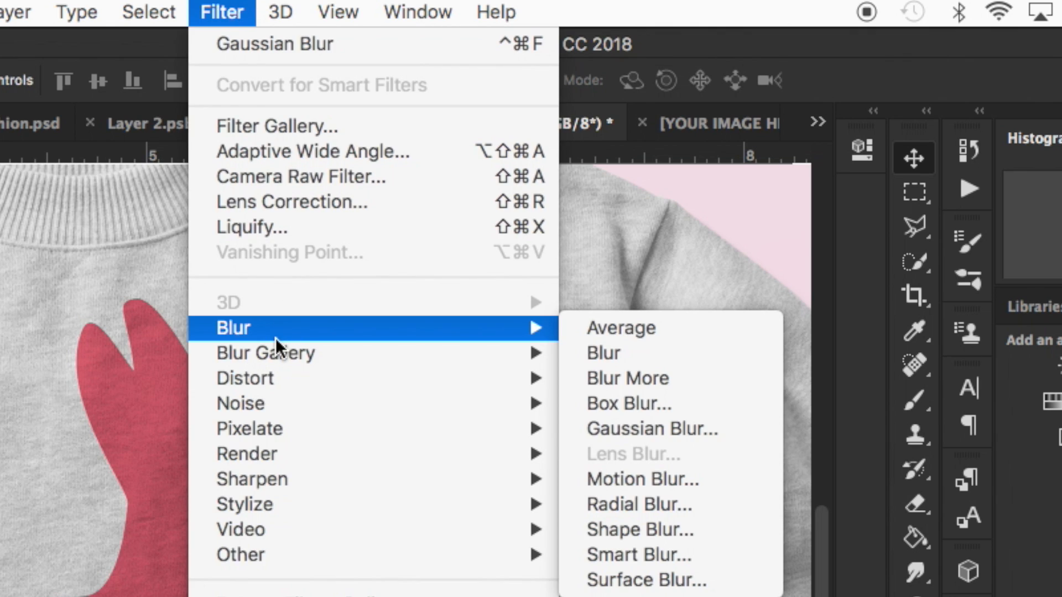
click(703, 430)
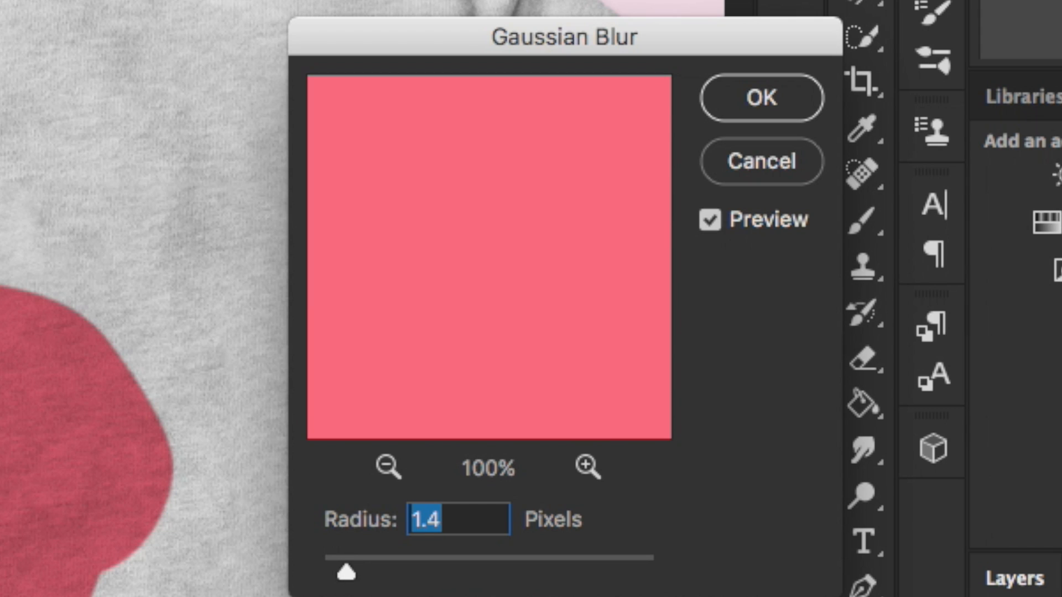
text(1.25)
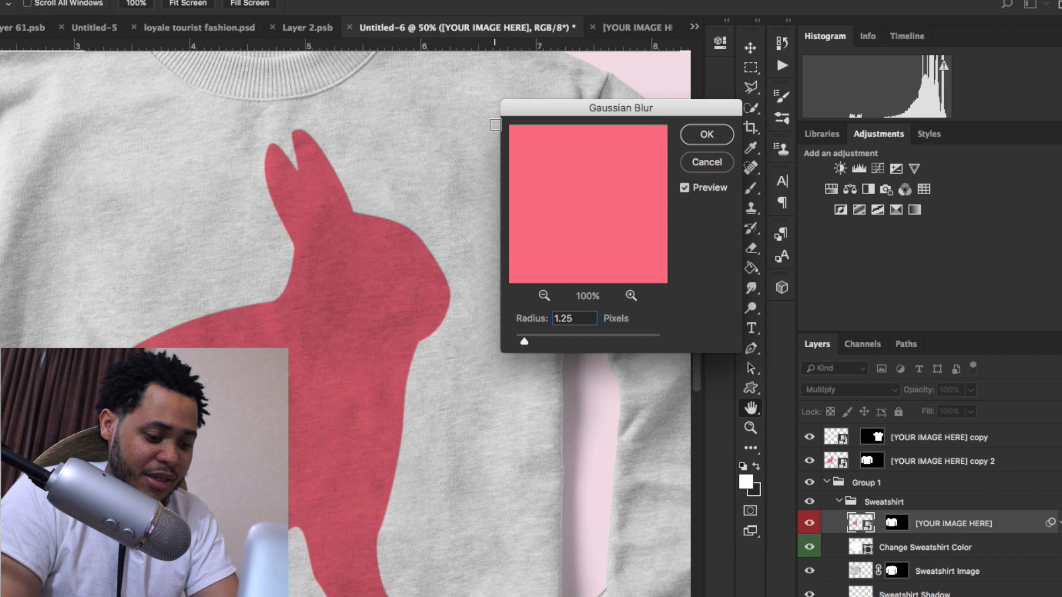
key(BackSpace)
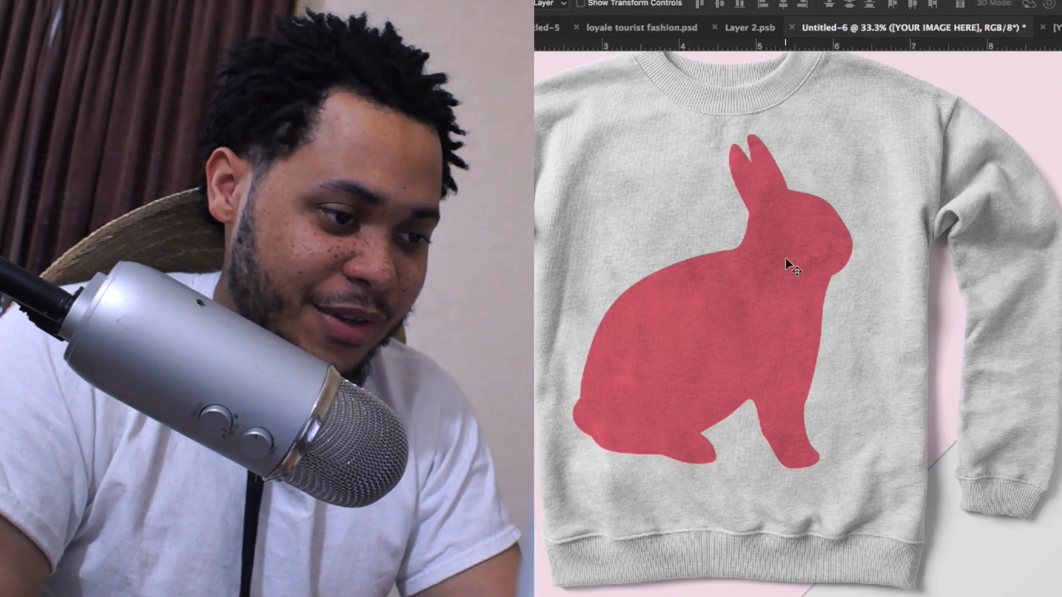
Move the rabbit design slightly down and to the right on the front of the sweatshirt.
drag(791, 263, 803, 274)
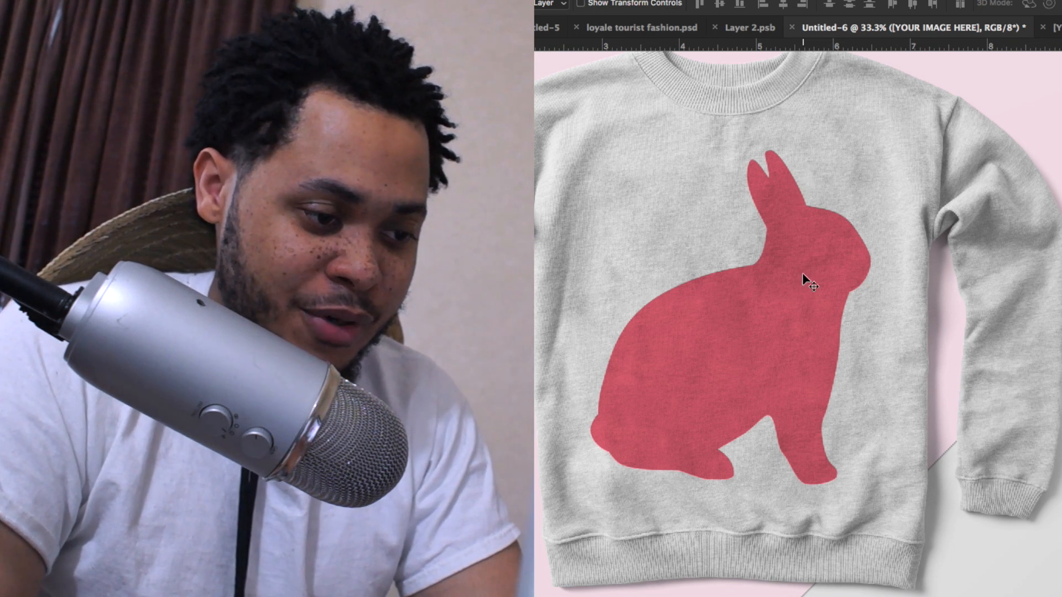
scroll(753, 254, right, 1)
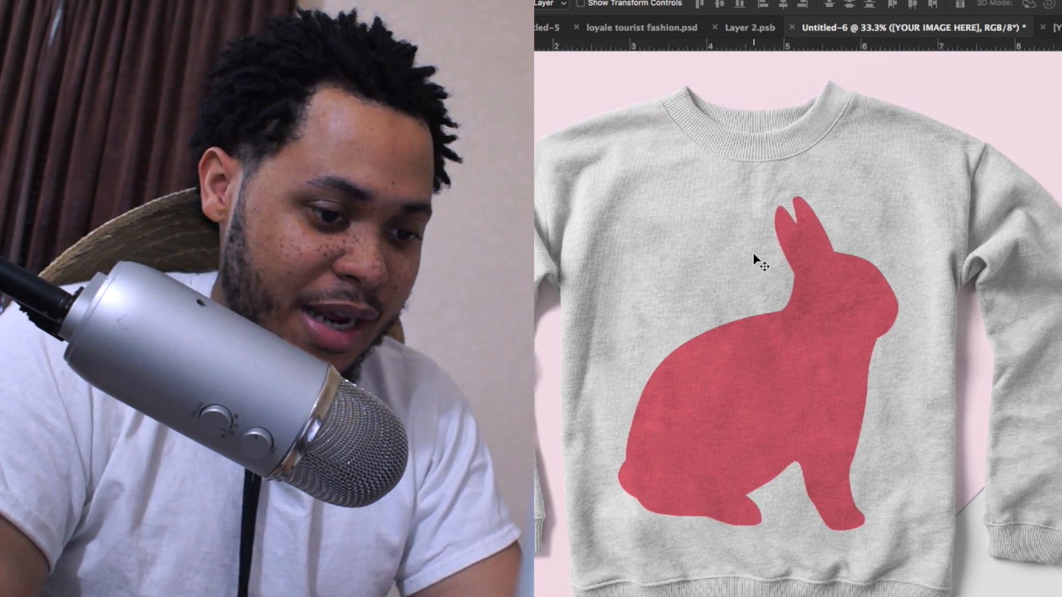
scroll(753, 254, down, 1)
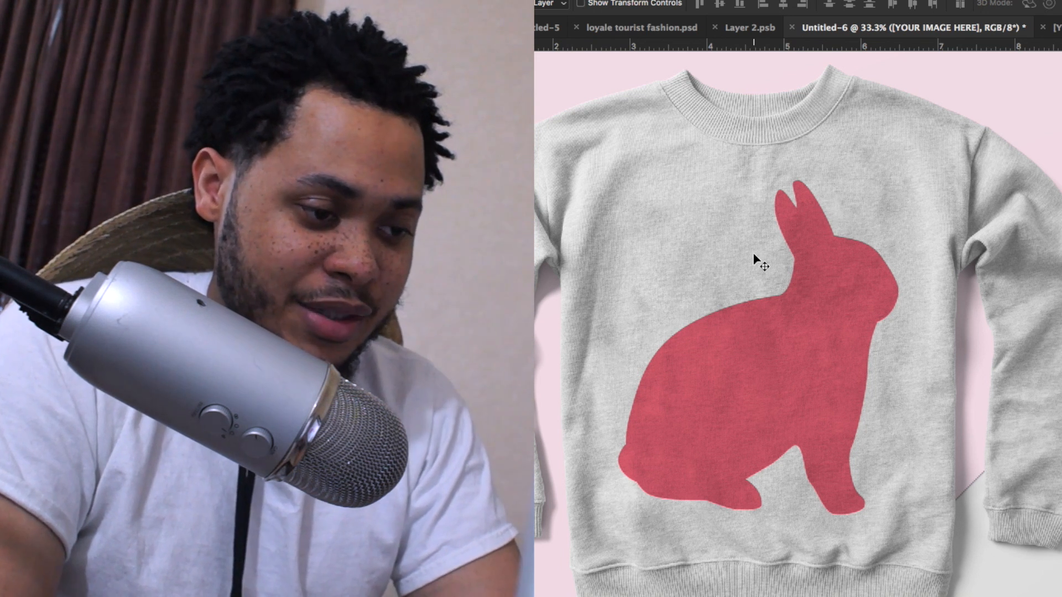
key(super+minus)
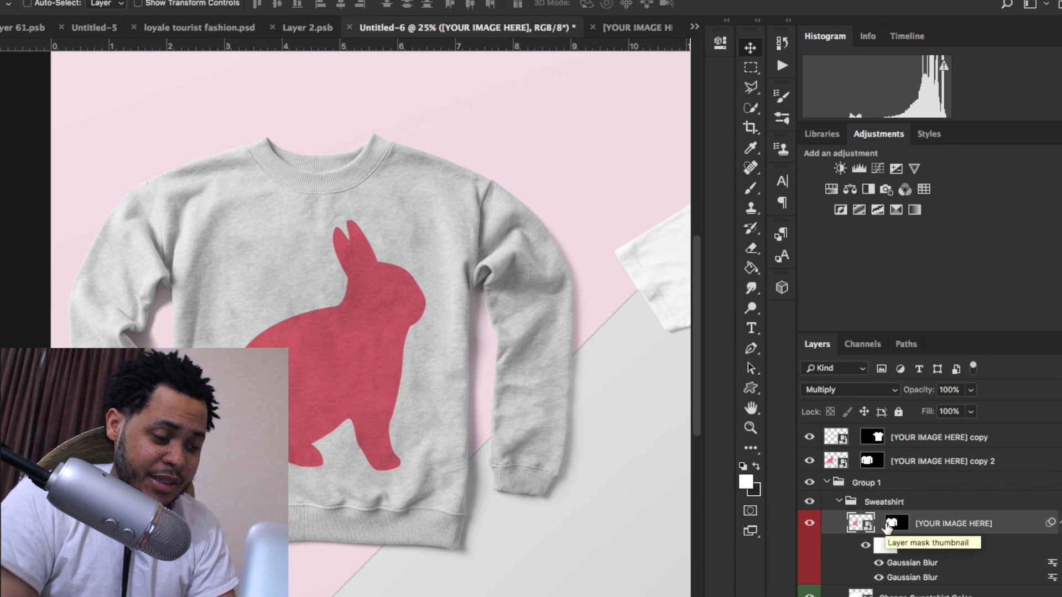
Duplicate the Sweatshirt Image layer and place the copy directly above the sweatshirt's [YOUR IMAGE HERE] smart object.
scroll(869, 569, down, 3)
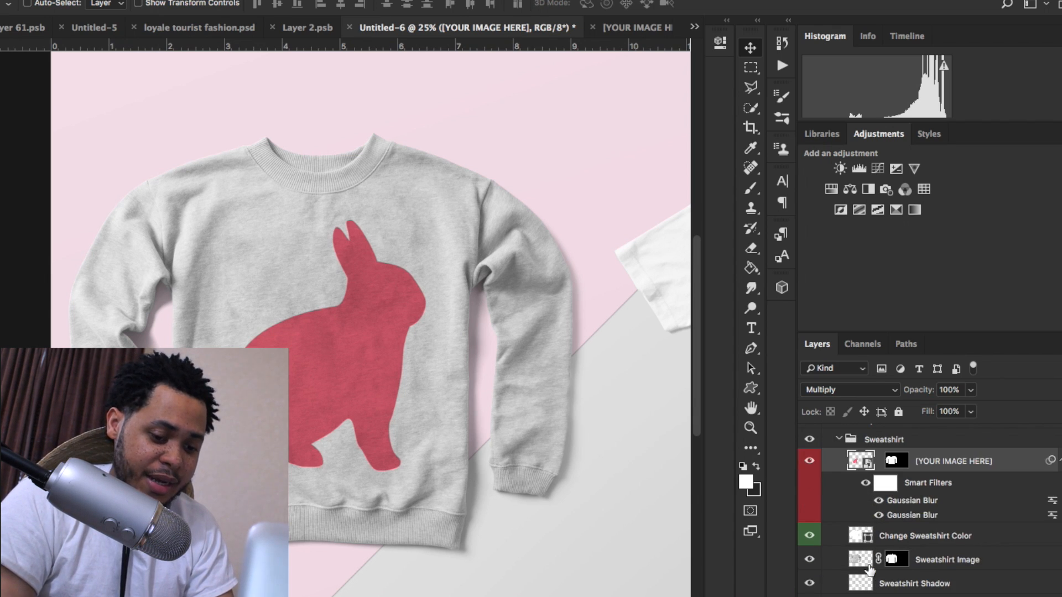
click(851, 564)
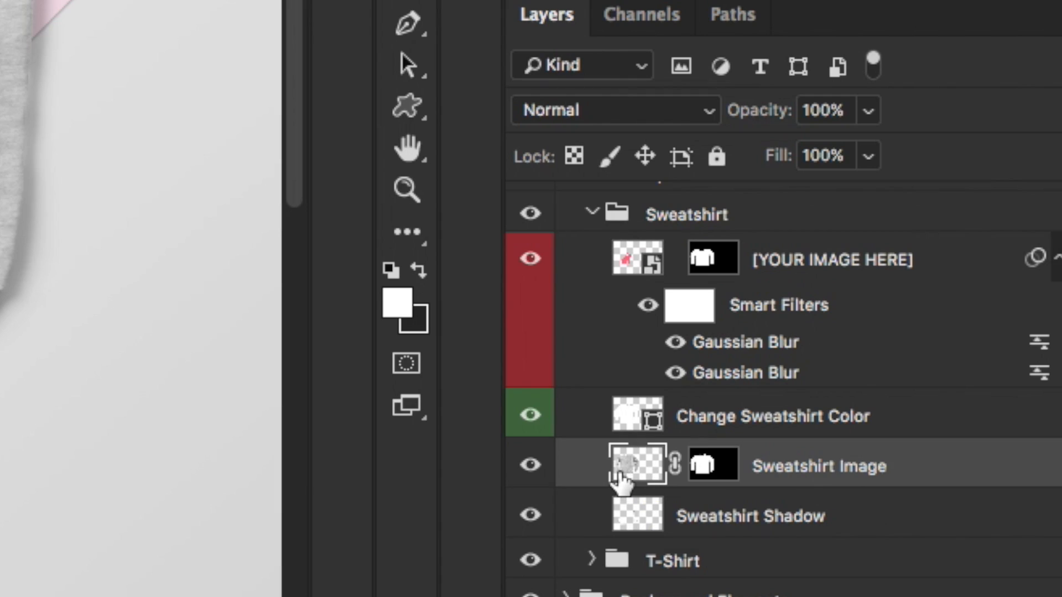
key(super+j)
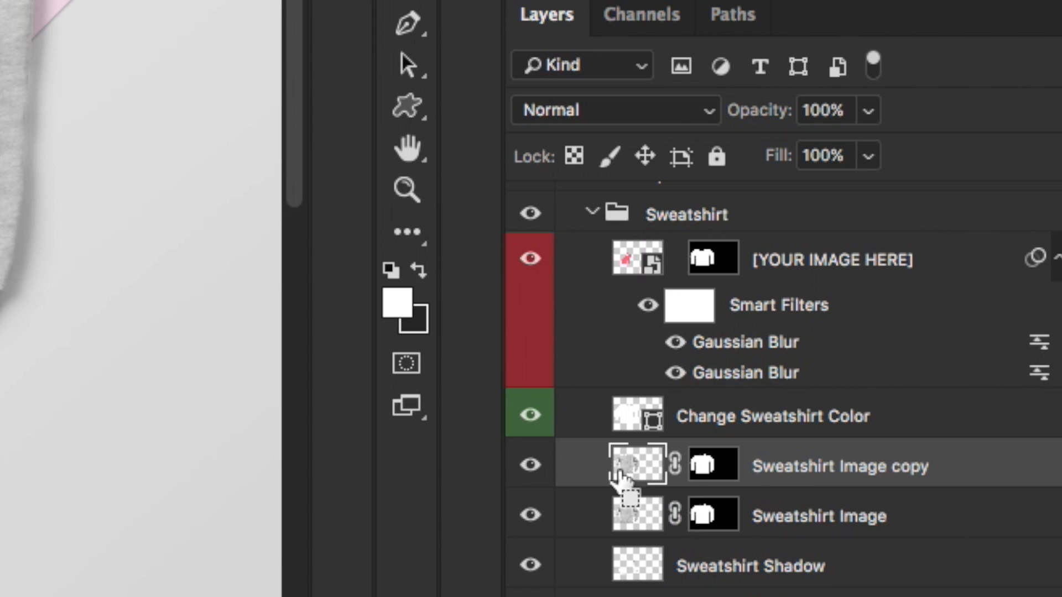
mouse_move(620, 480)
mouse_down()
mouse_move(635, 274)
mouse_move(636, 285)
mouse_up()
Set the Sweatshirt Image copy to Multiply and clip it to the rabbit smart object beneath it.
click(713, 112)
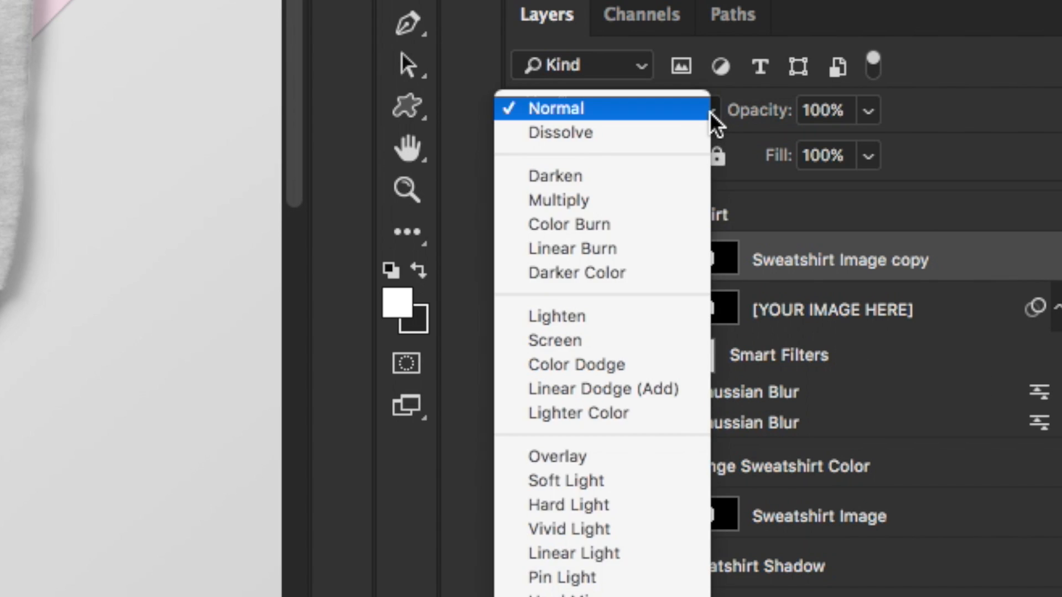
click(680, 244)
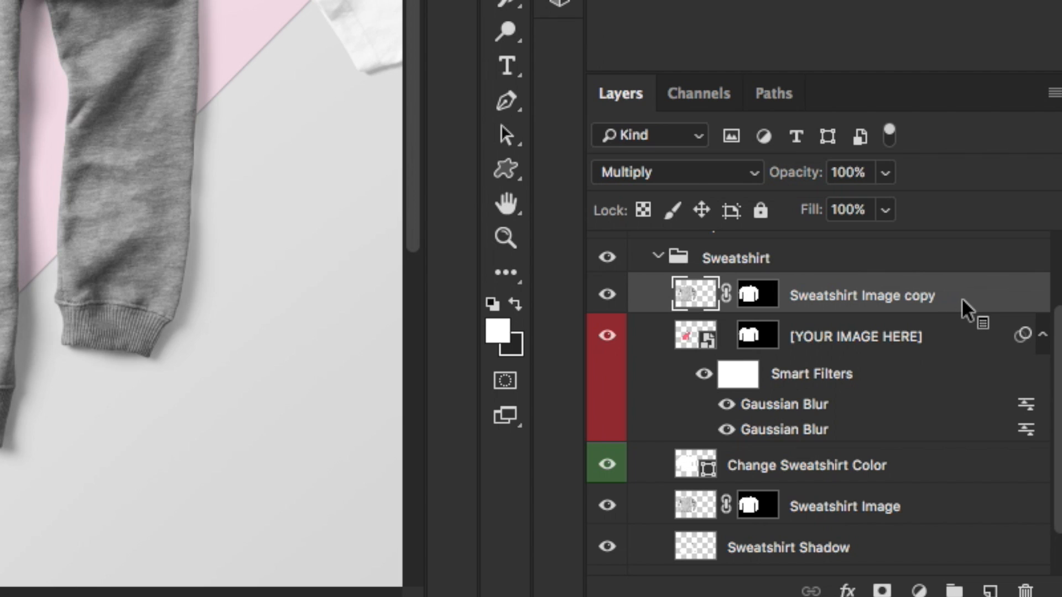
right_click(968, 307)
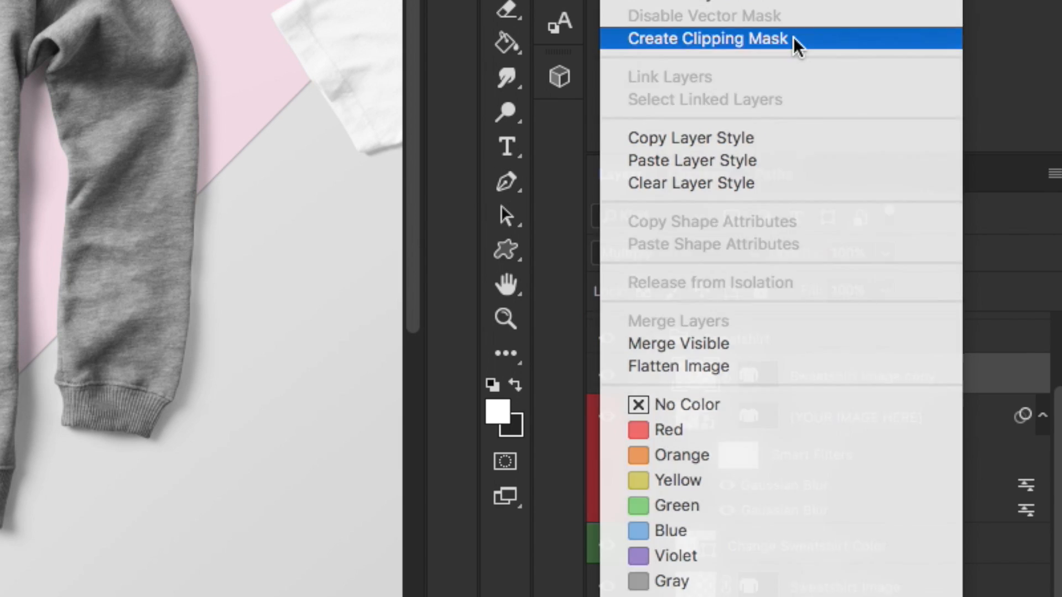
click(795, 48)
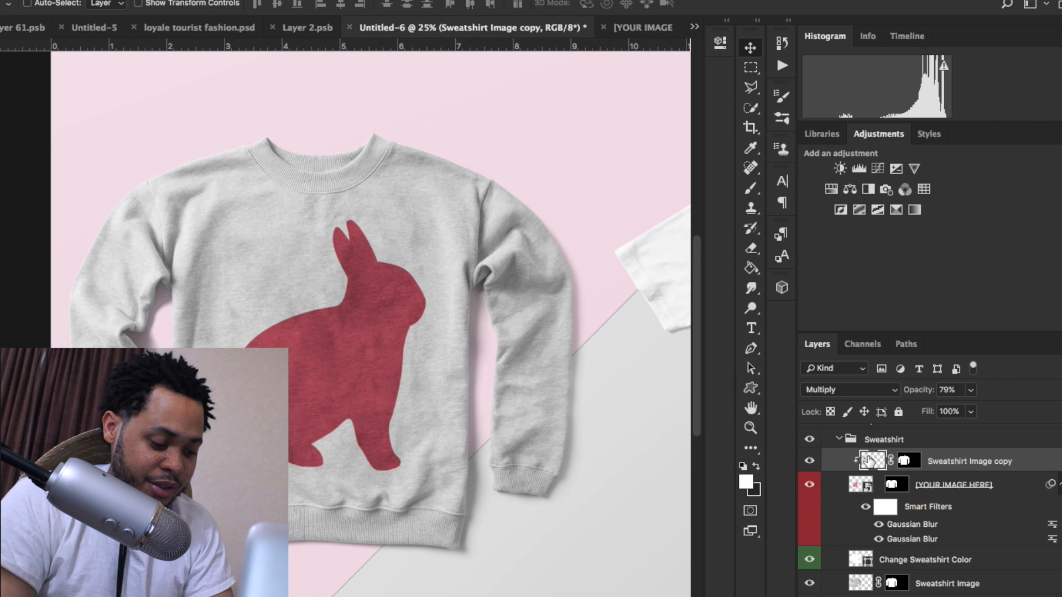
Set the Sweatshirt Image copy's Levels to midtones 0.52 and white input 223, and lower its opacity to 46%.
key(ctrl+l)
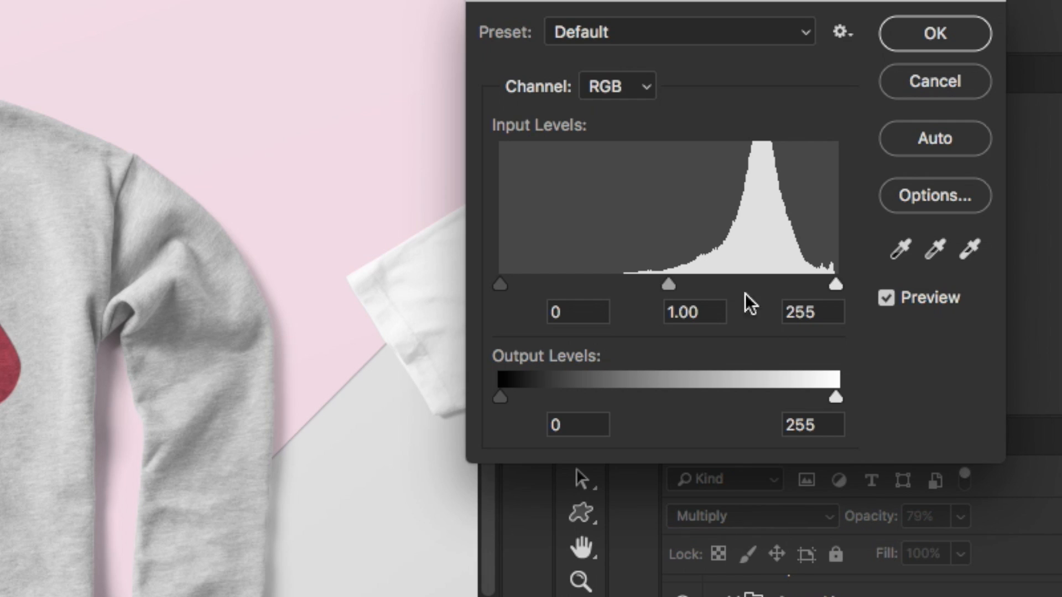
drag(669, 285, 733, 286)
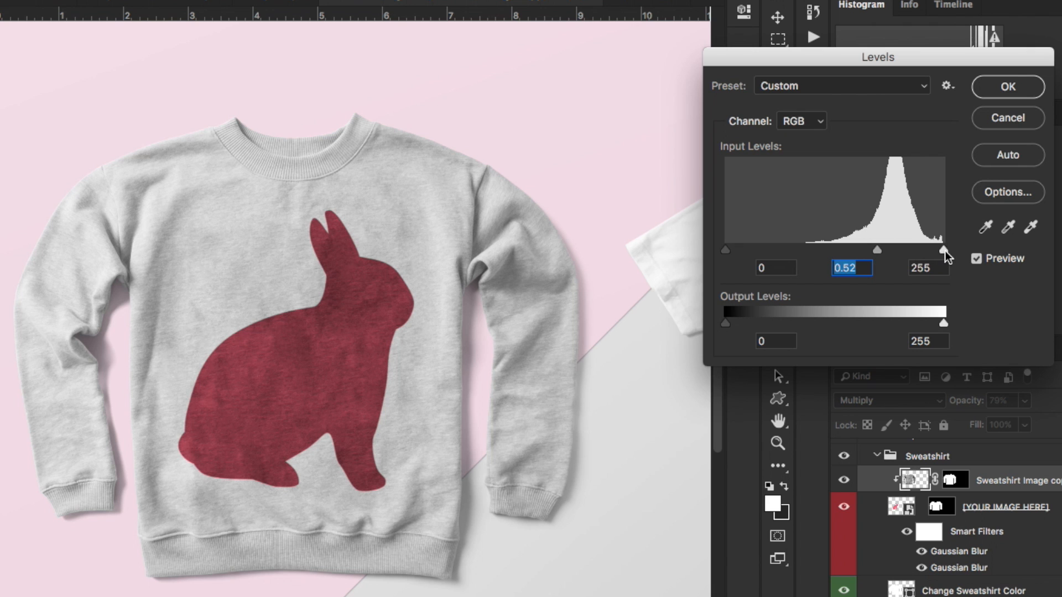
drag(836, 286, 806, 290)
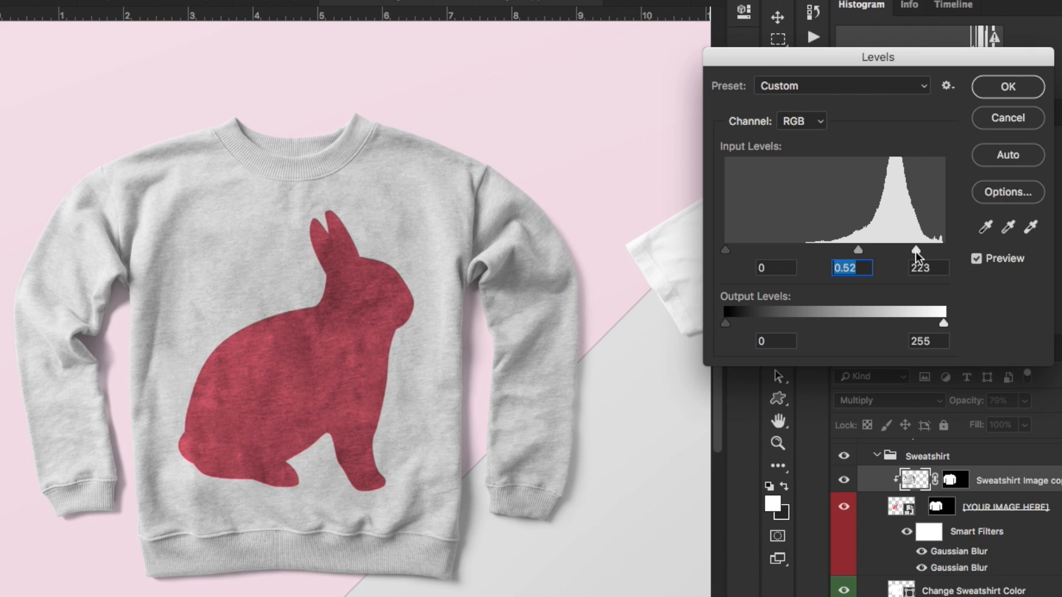
key(Return)
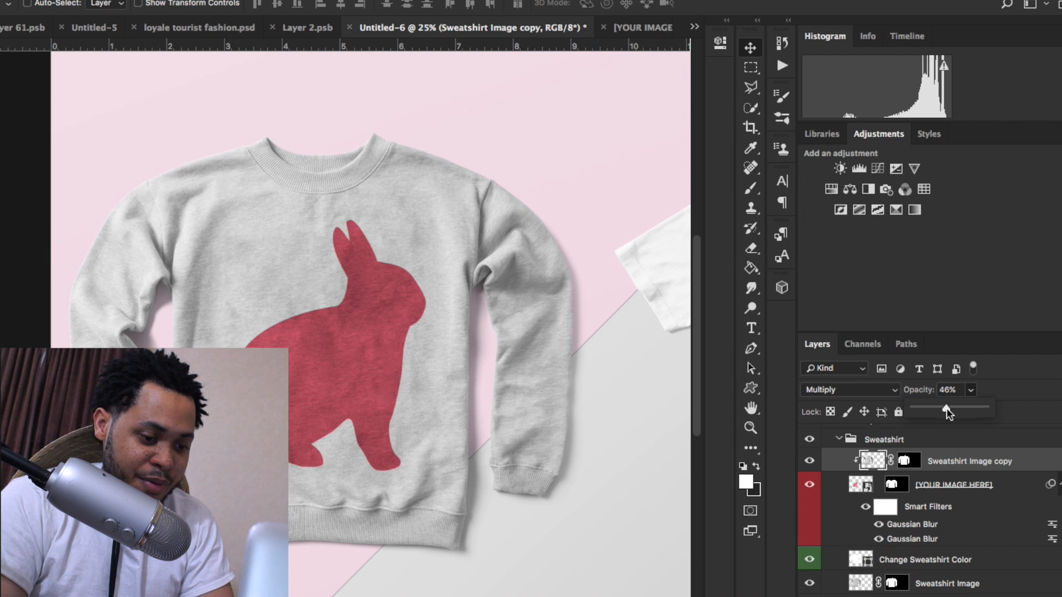
Hide and show the Sweatshirt Image copy to compare the rabbit with and without the fabric texture.
click(809, 461)
click(810, 460)
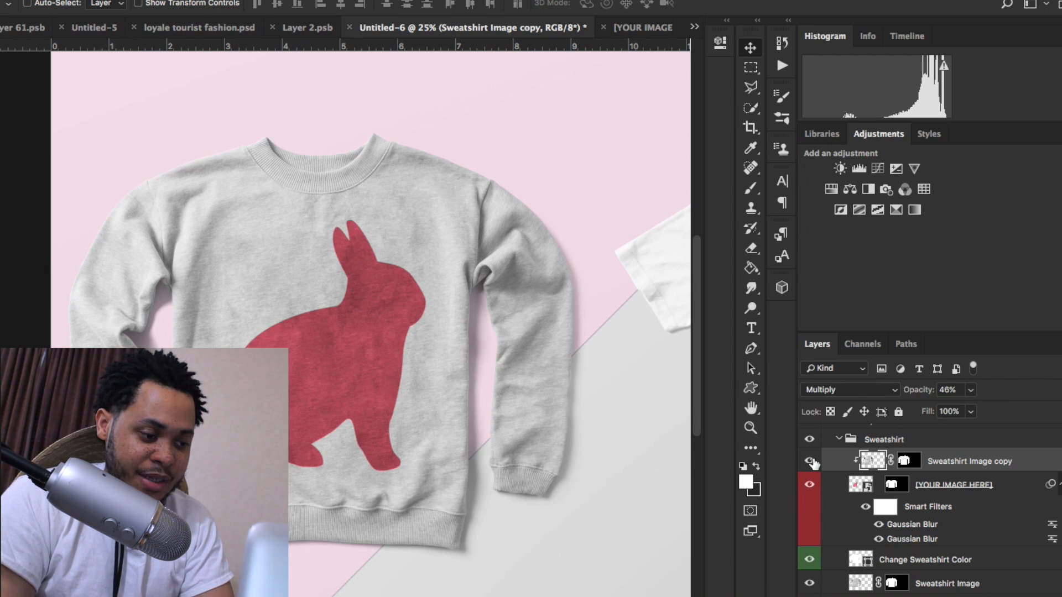
click(811, 461)
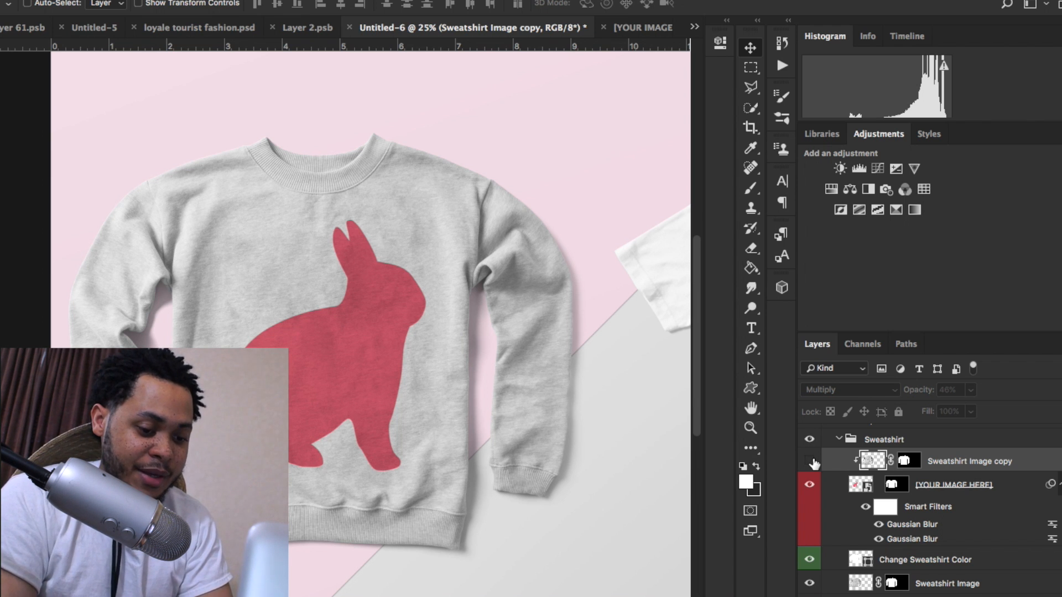
click(811, 462)
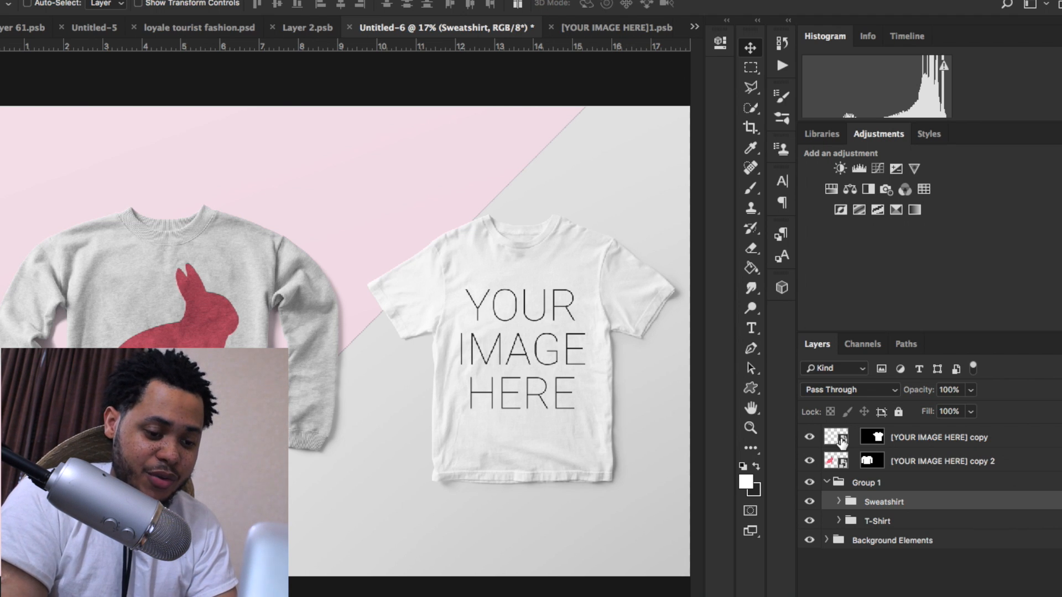
Expand the T-Shirt group and scale down its [YOUR IMAGE HERE] smart object on the shirt.
click(838, 521)
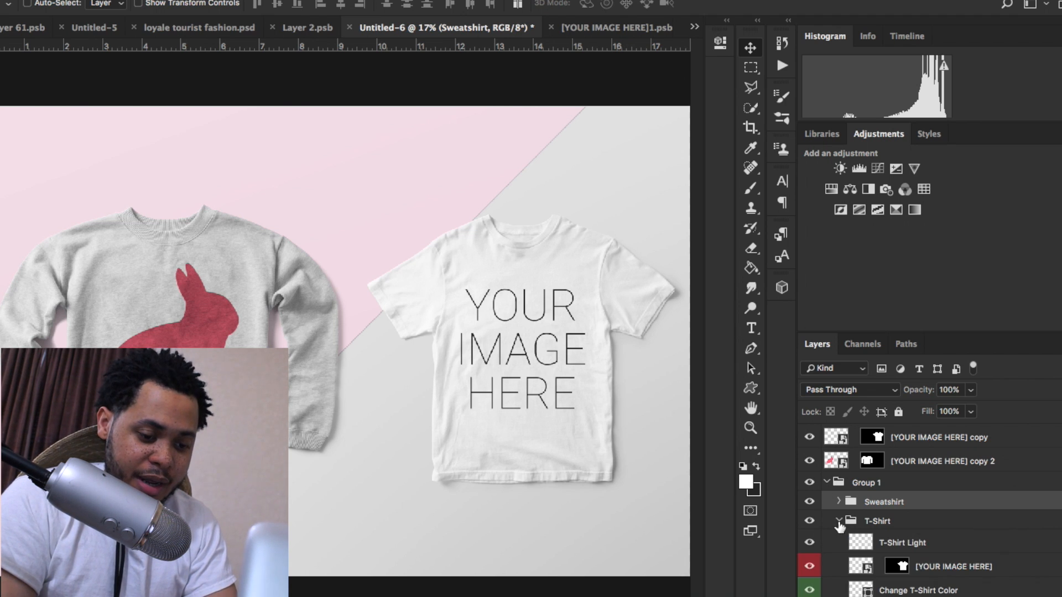
double_click(860, 567)
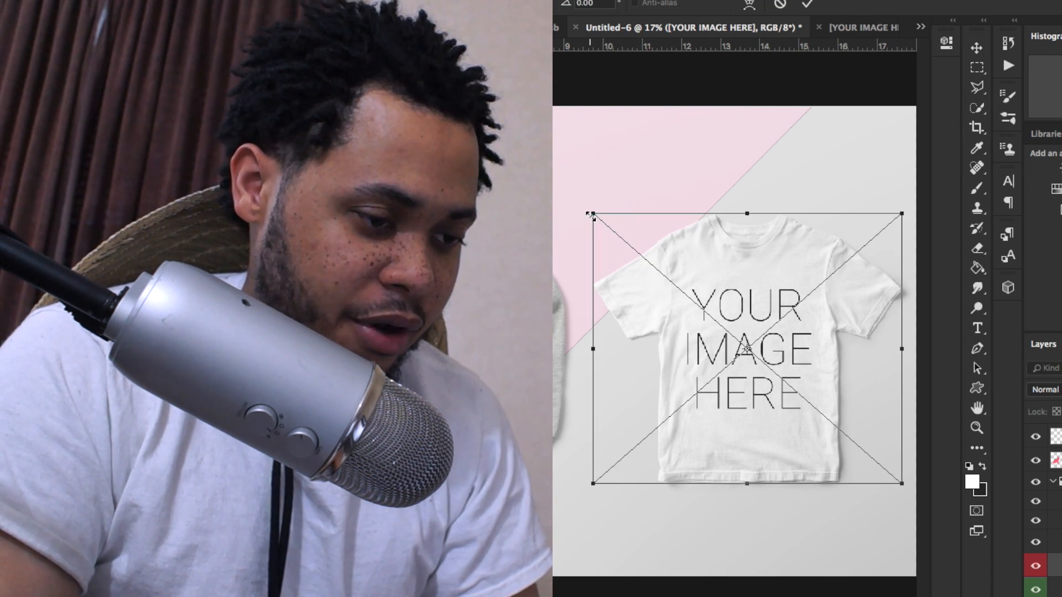
drag(591, 216, 638, 265)
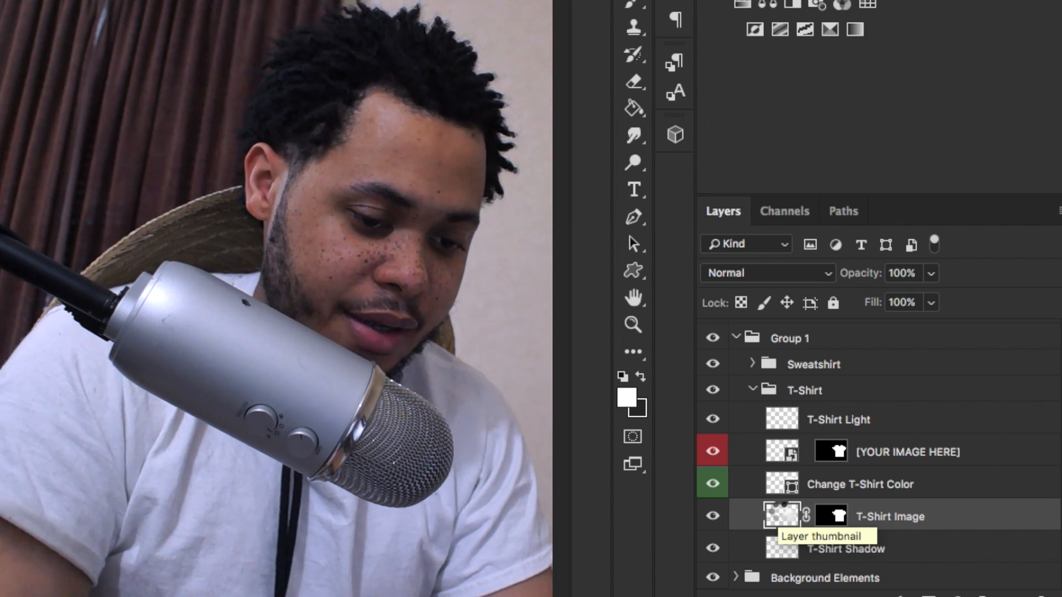
Duplicate the T-Shirt Image layer, place the copy directly above the T-shirt's [YOUR IMAGE HERE] layer, and set it to Multiply.
key(super+j)
drag(781, 518, 783, 437)
click(817, 277)
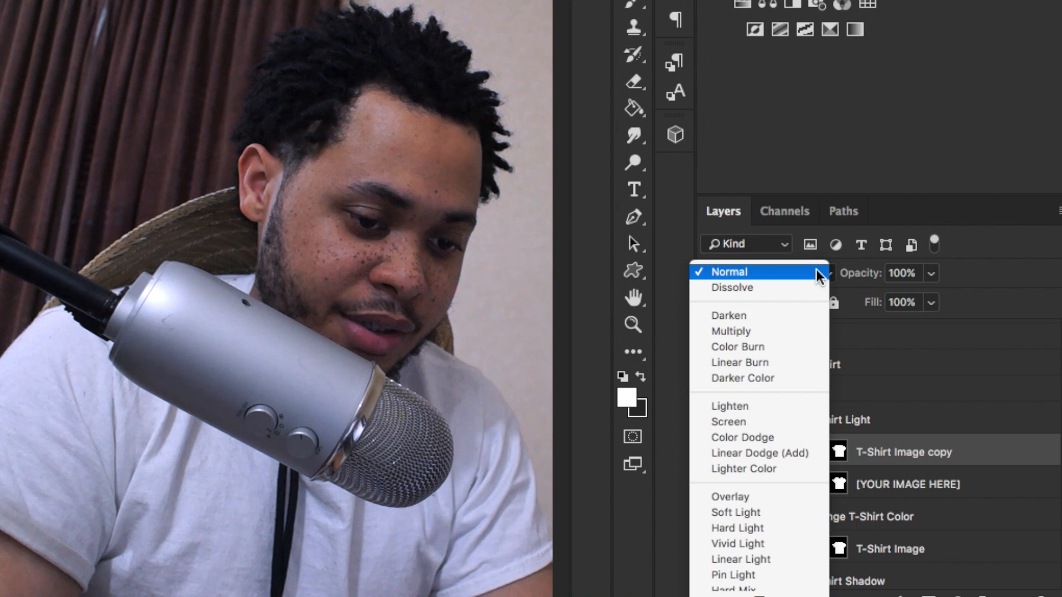
click(782, 332)
Darken the midtones of the T-Shirt Image copy with a Levels adjustment.
key(super+l)
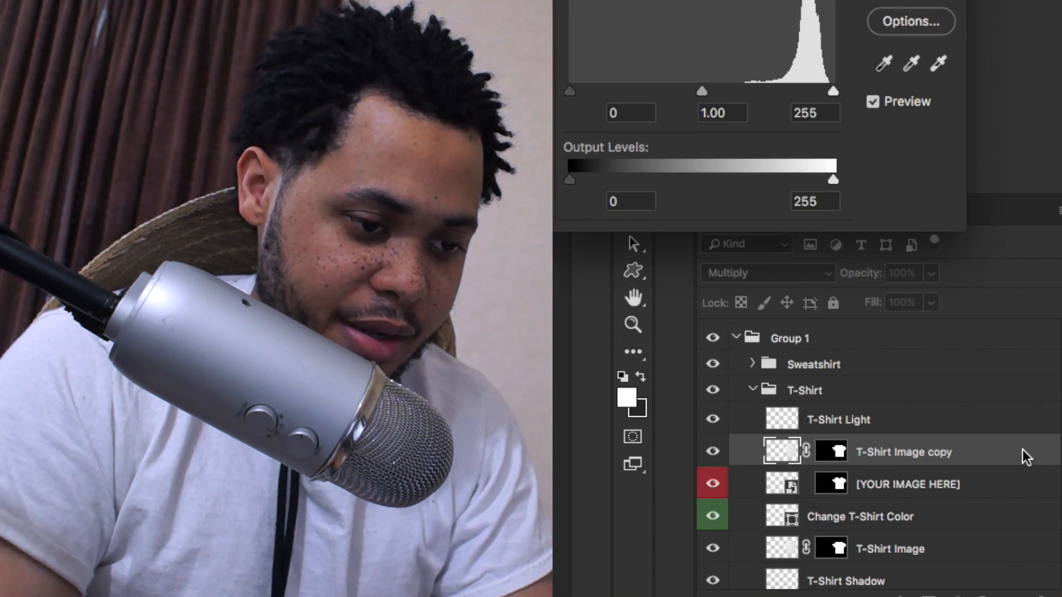
drag(742, 297, 786, 293)
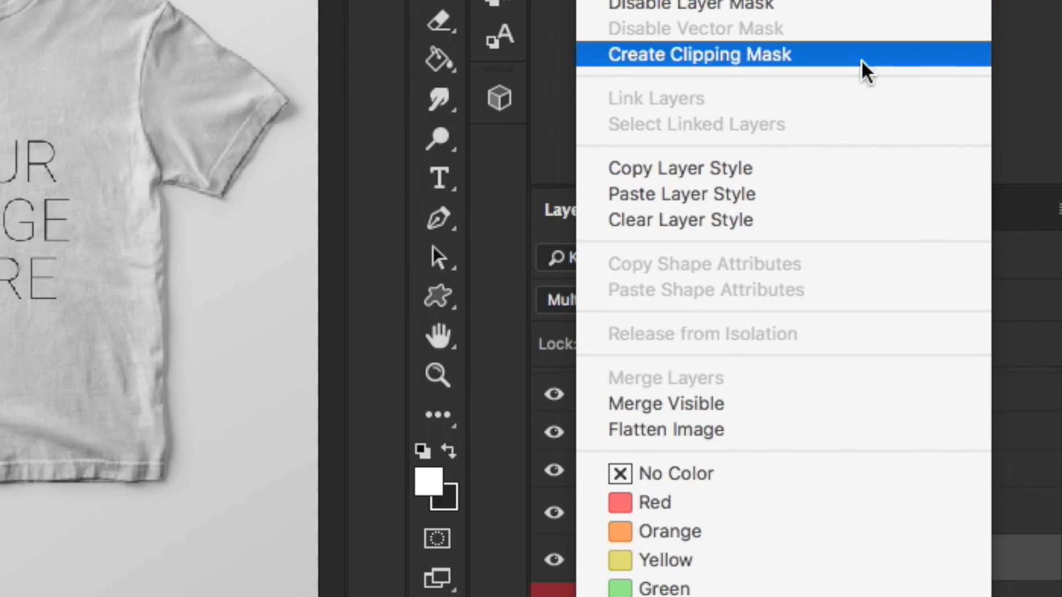
Clip the T-Shirt Image copy to the layer below and apply a 2-pixel Gaussian Blur to the T-shirt's [YOUR IMAGE HERE] smart object.
click(863, 62)
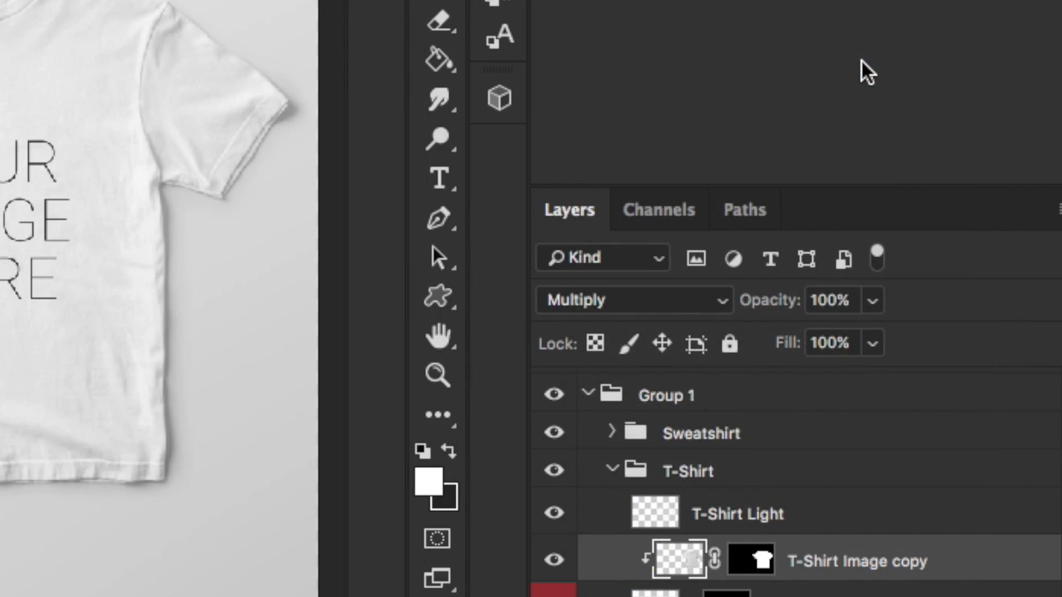
click(775, 589)
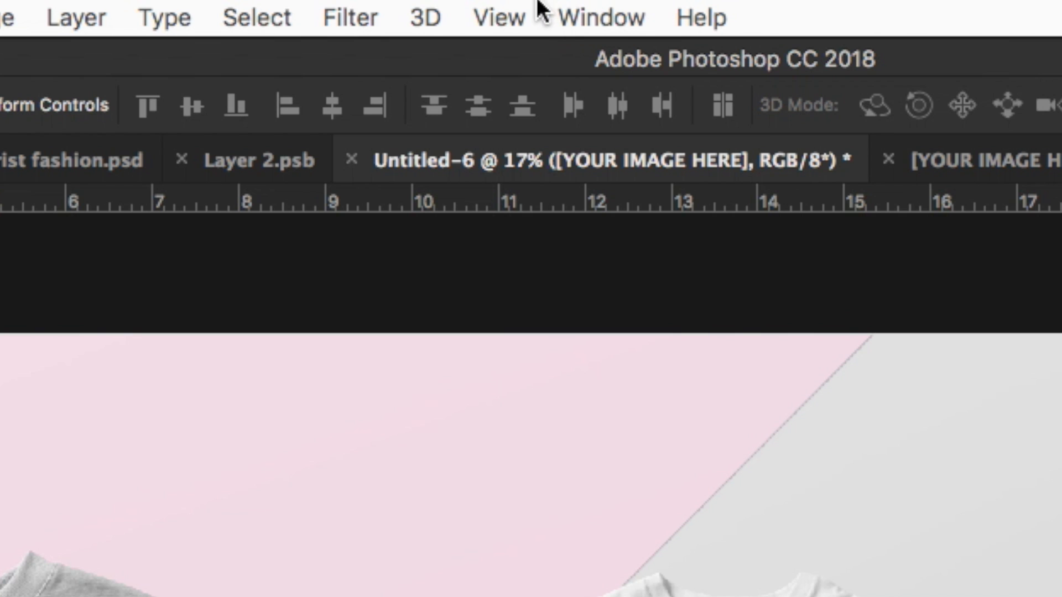
click(369, 9)
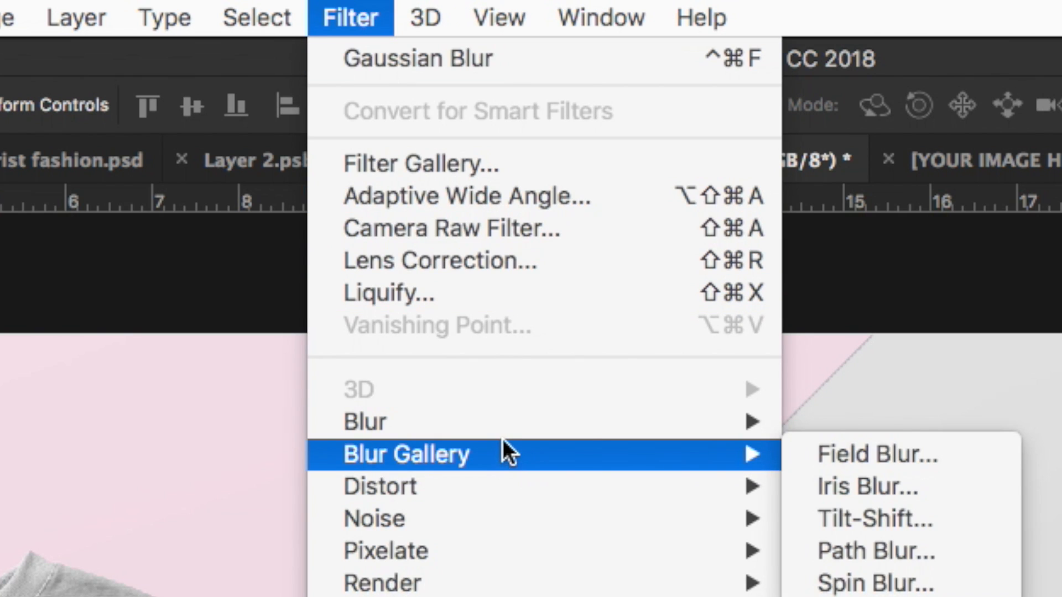
mouse_move(553, 422)
click(847, 559)
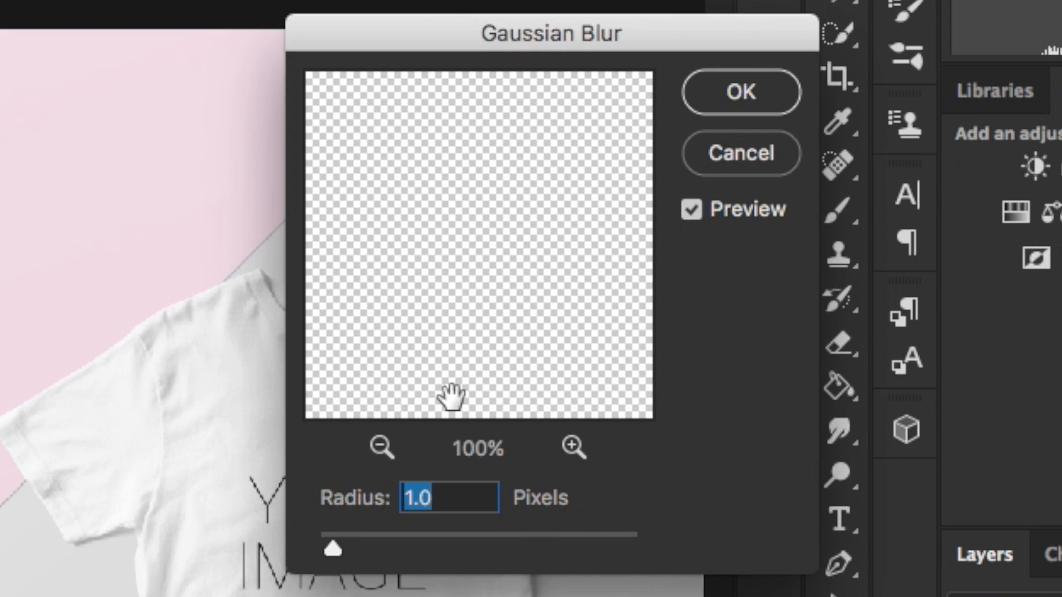
text(2)
click(725, 98)
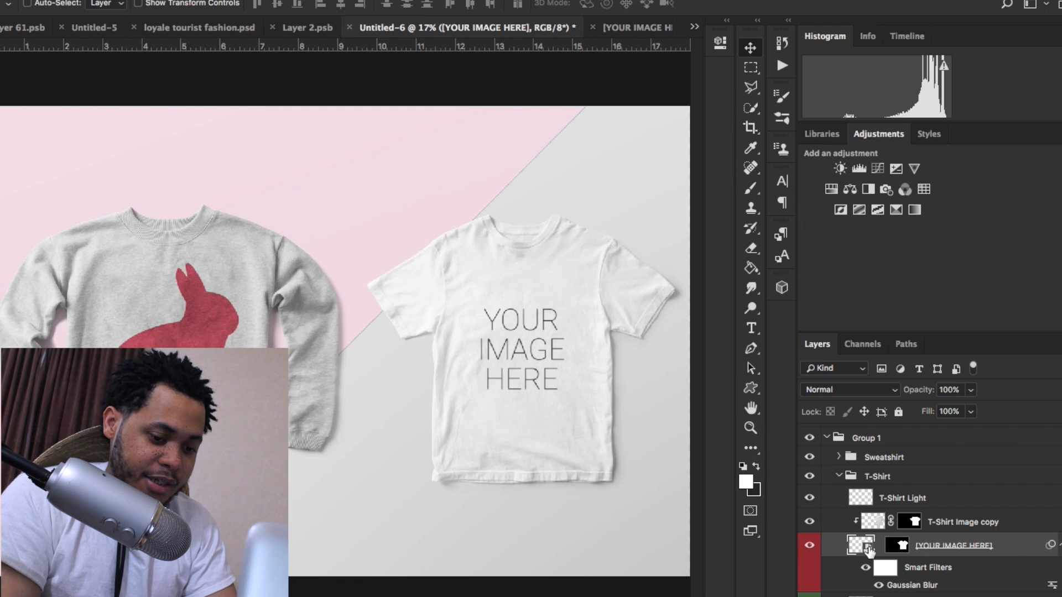
Open the T-shirt's smart object contents using the embedded profile and draw a Leaf 2 custom shape about 2280 by 2107 px.
double_click(859, 548)
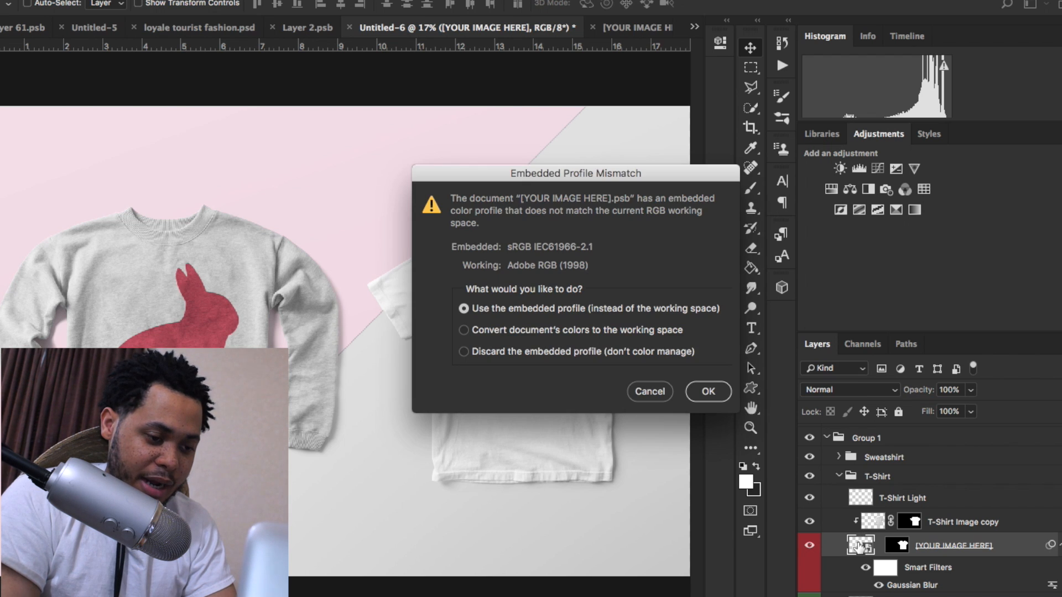
click(722, 402)
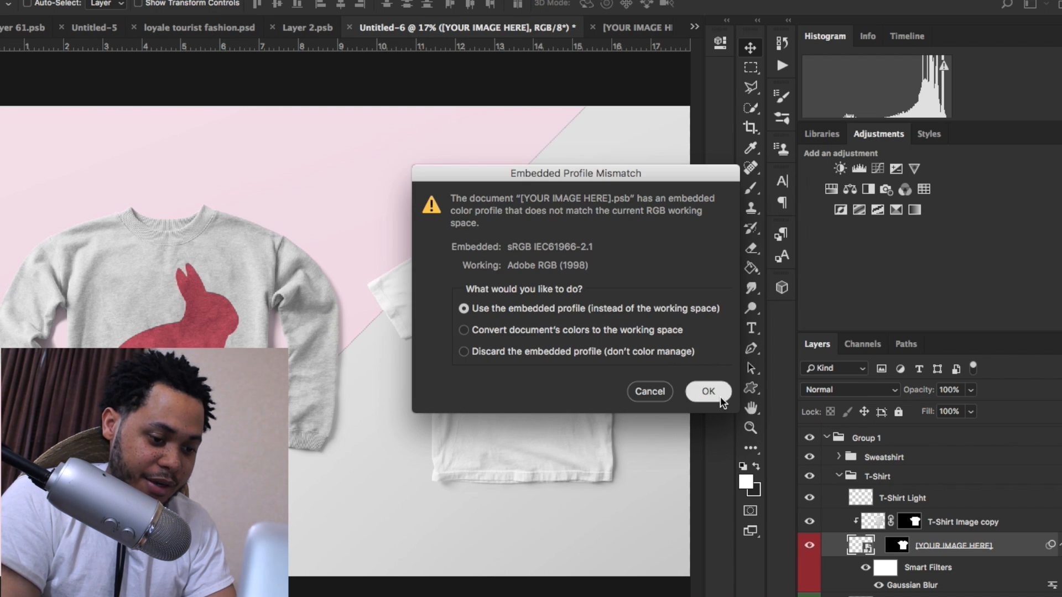
click(748, 392)
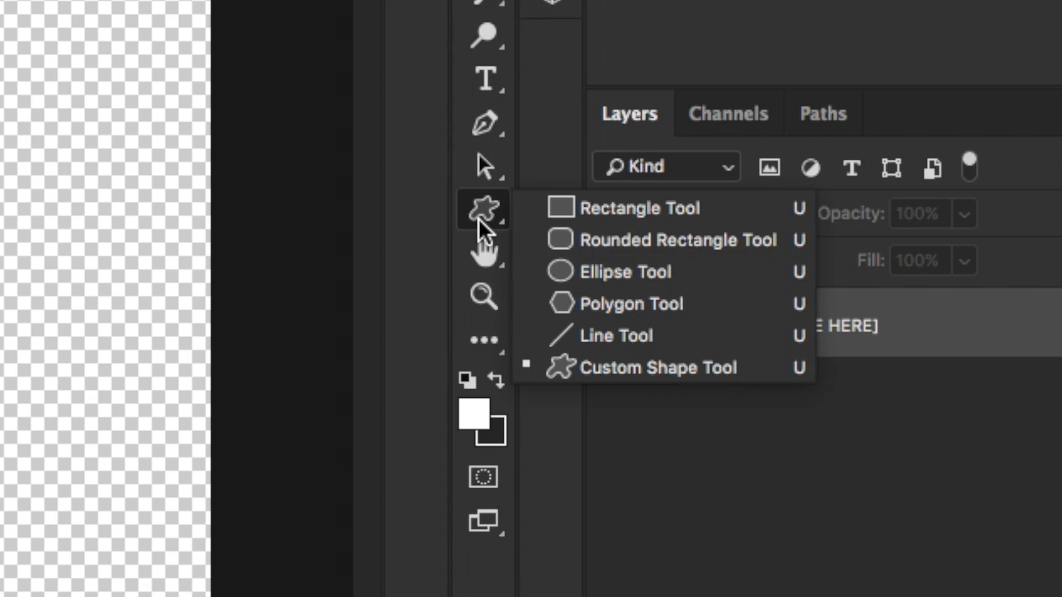
click(479, 220)
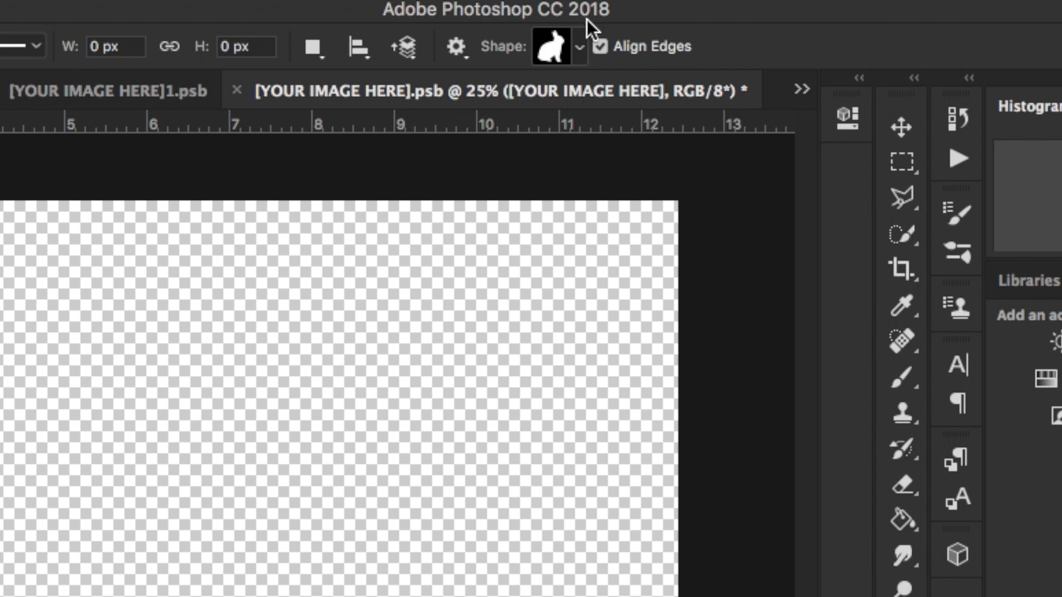
click(577, 42)
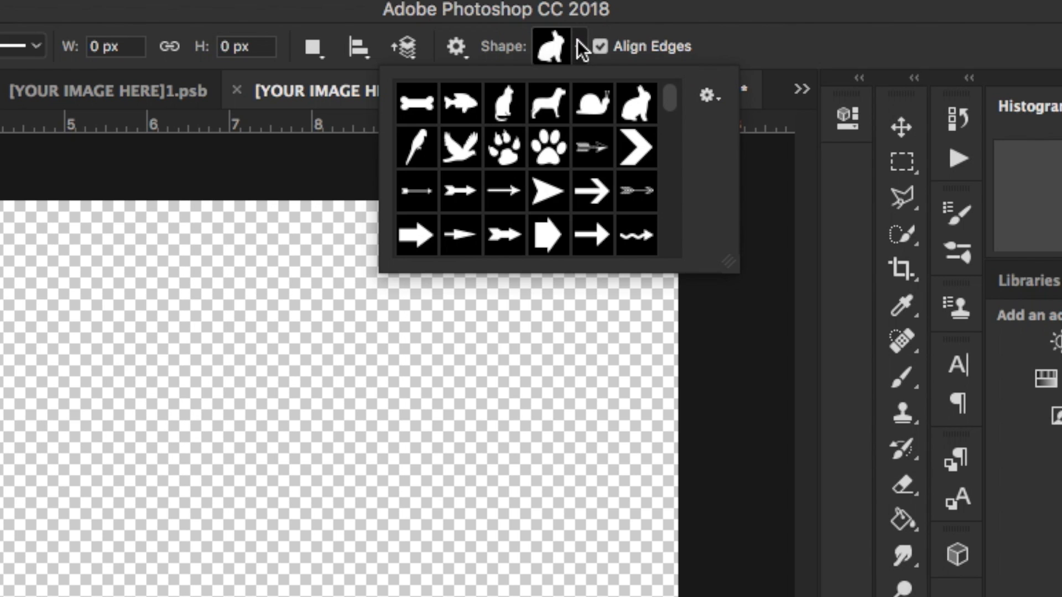
scroll(588, 162, down, 2)
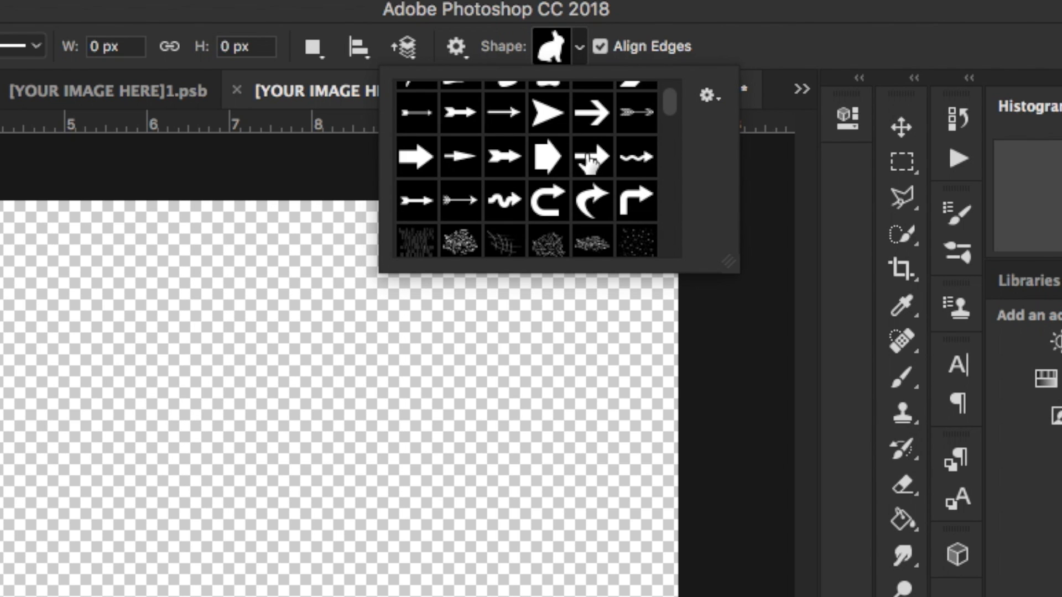
scroll(590, 162, down, 5)
scroll(591, 162, down, 5)
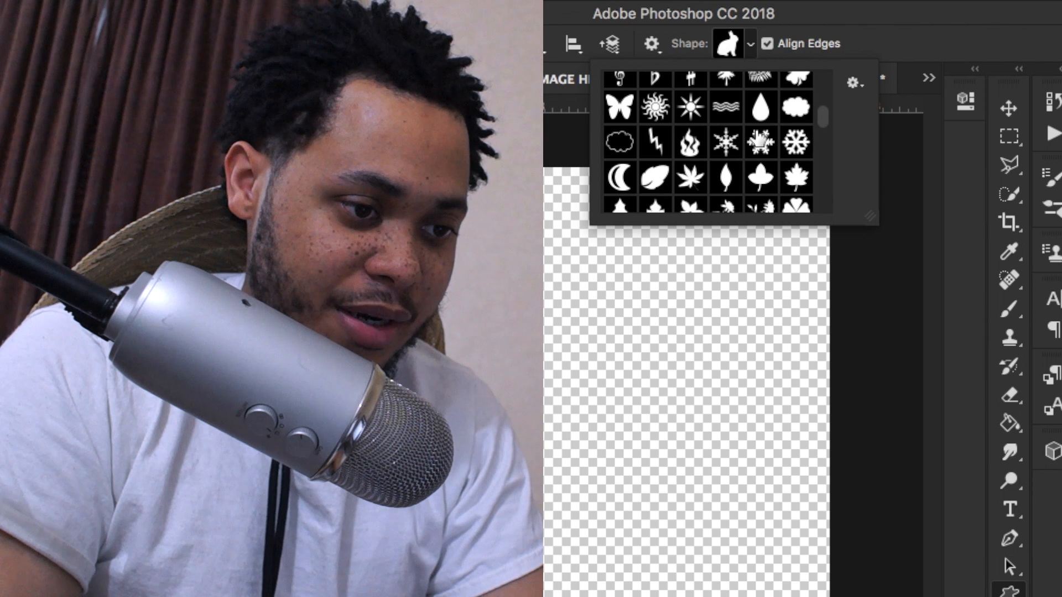
scroll(696, 129, down, 2)
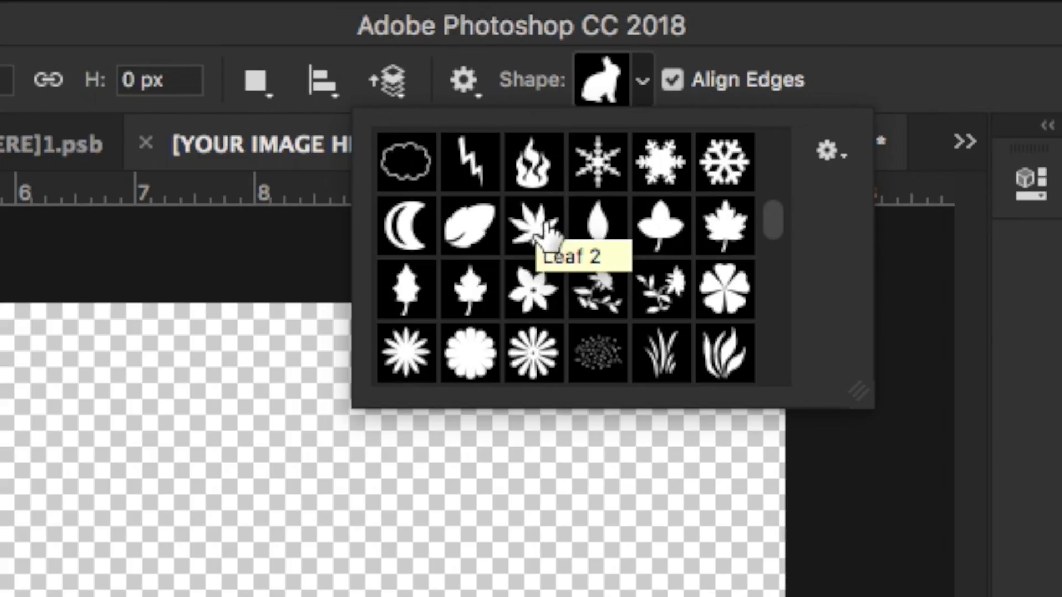
click(545, 235)
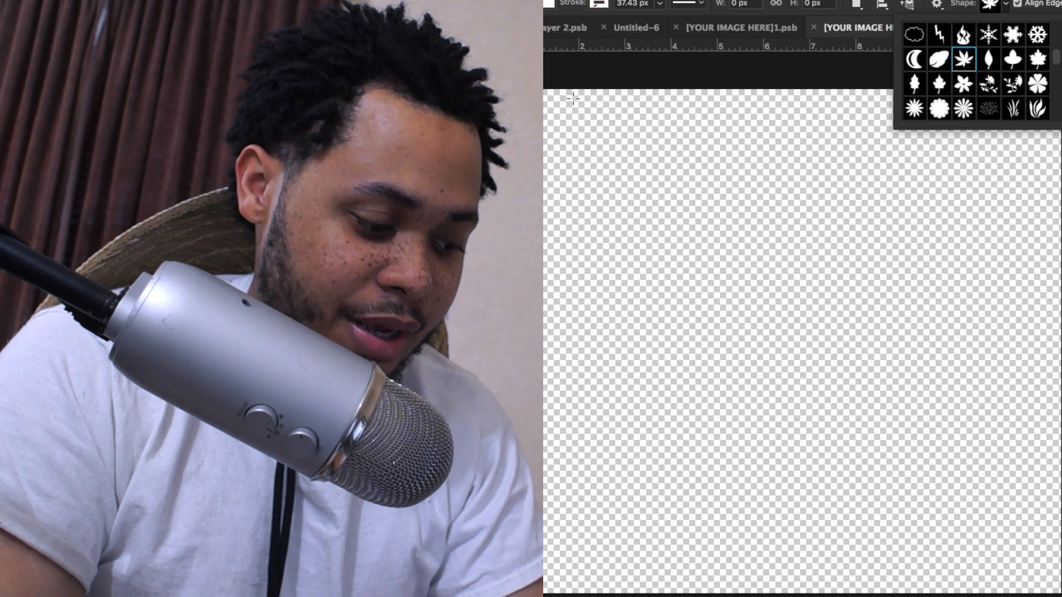
click(573, 99)
drag(573, 98, 1012, 504)
Fill the leaf shape with a light green swatch and save the smart object's contents.
click(548, 3)
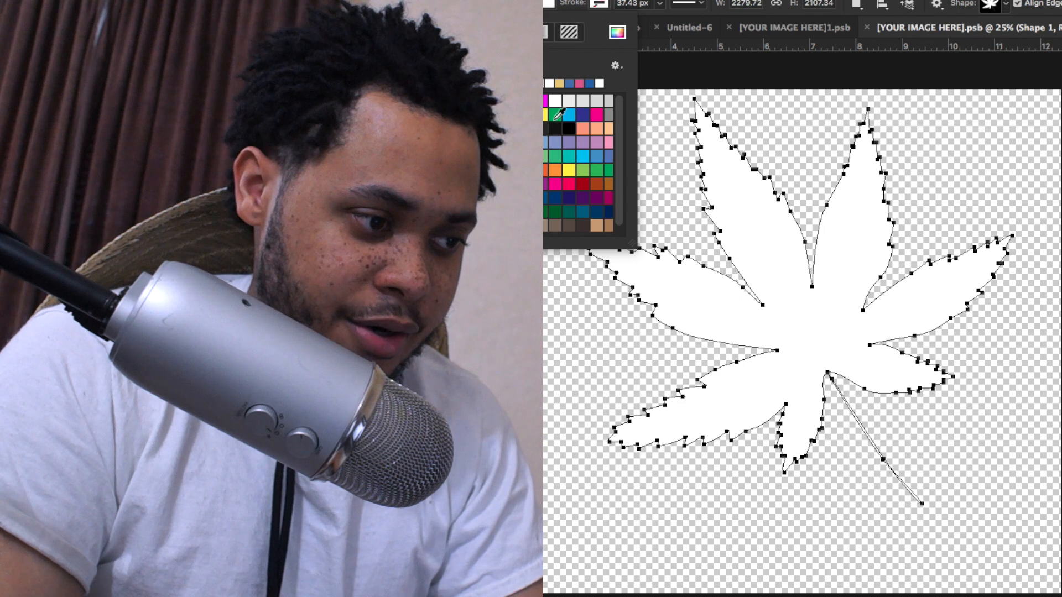
click(609, 169)
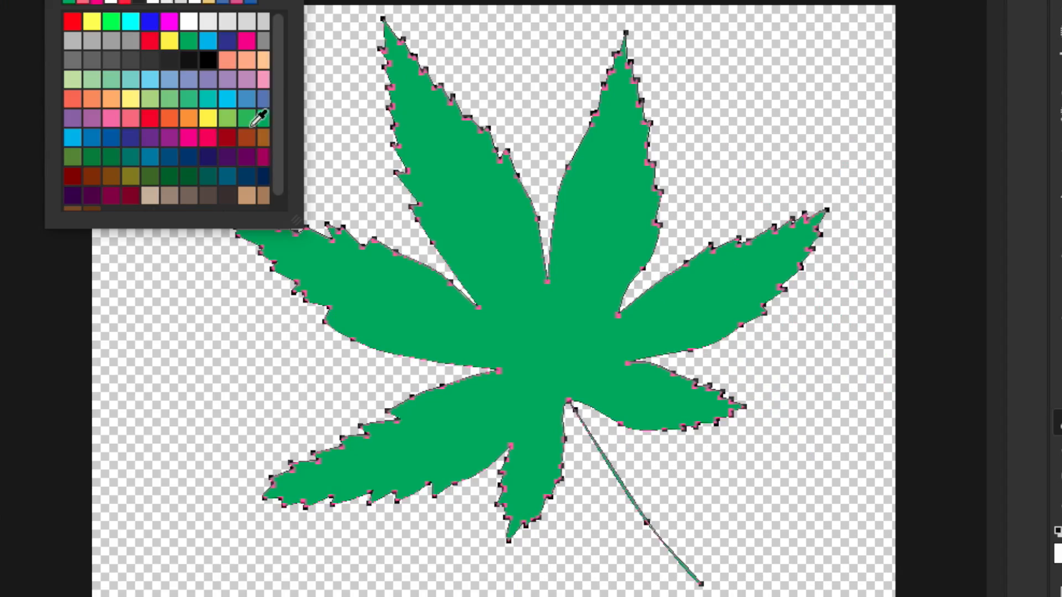
click(596, 170)
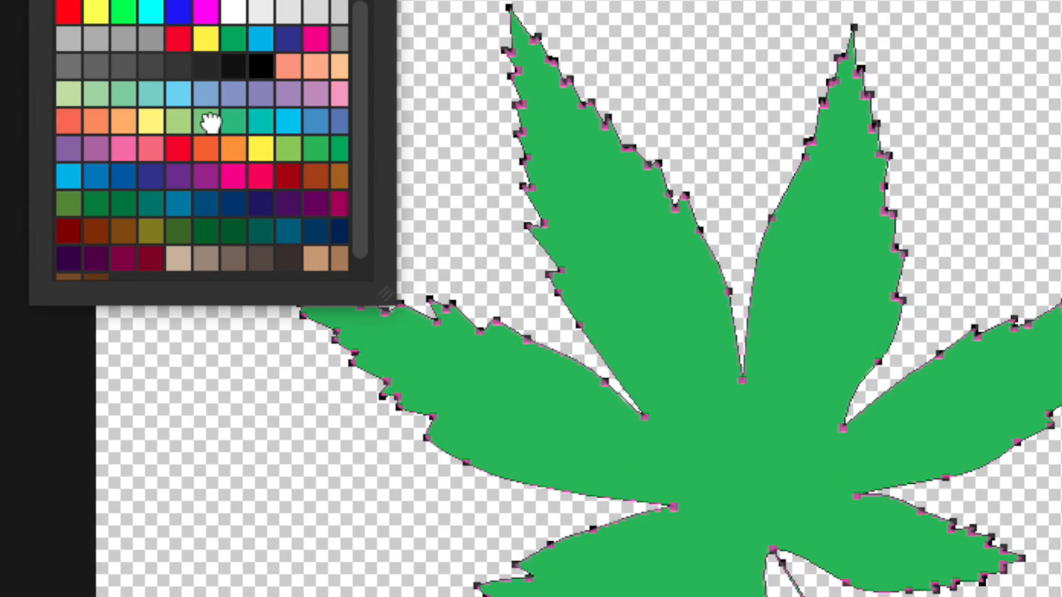
click(210, 121)
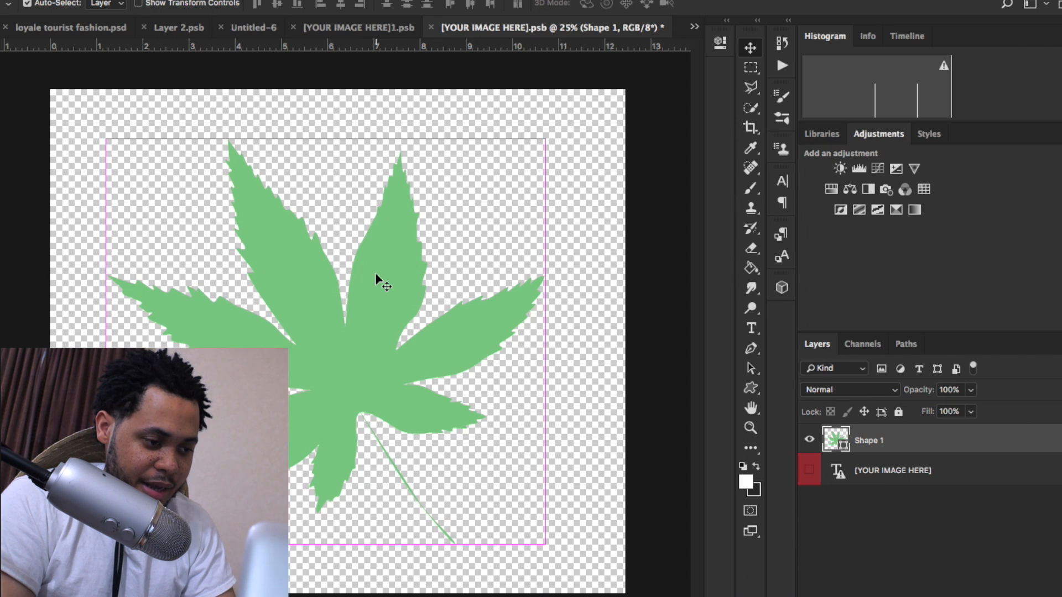
key(super+s)
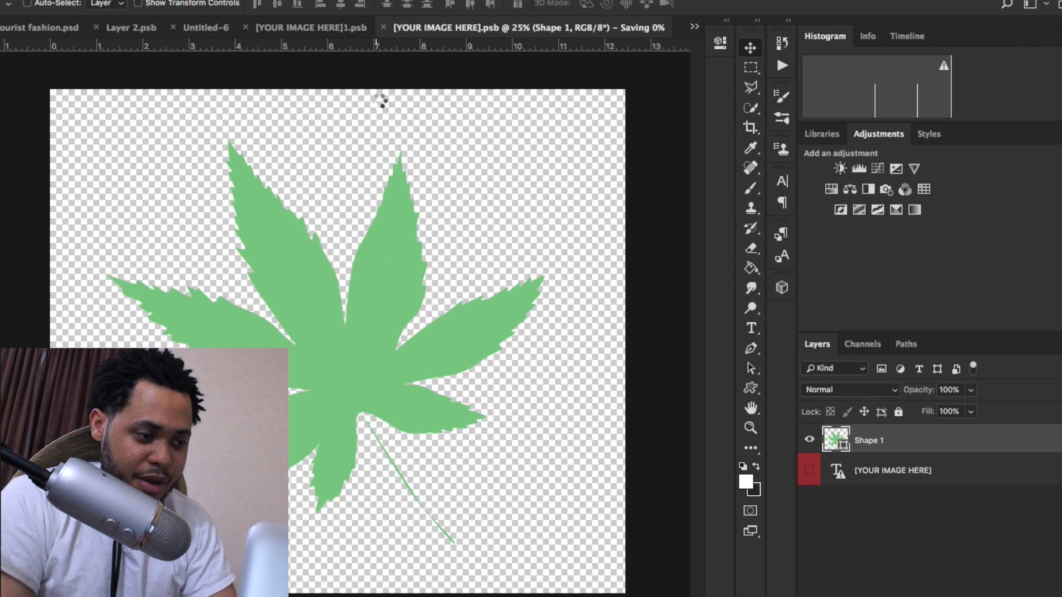